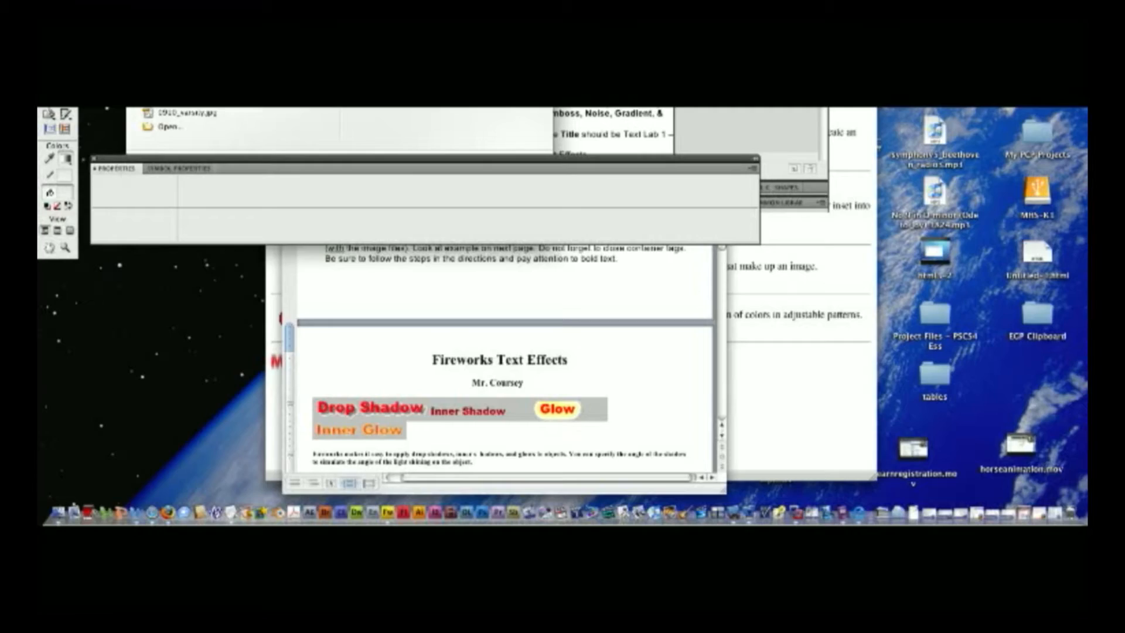
# Create a new 200 x 100 pixel document with a transparent canvas and add the text "Drop Shadow" on it
pyautogui.press('super+n')
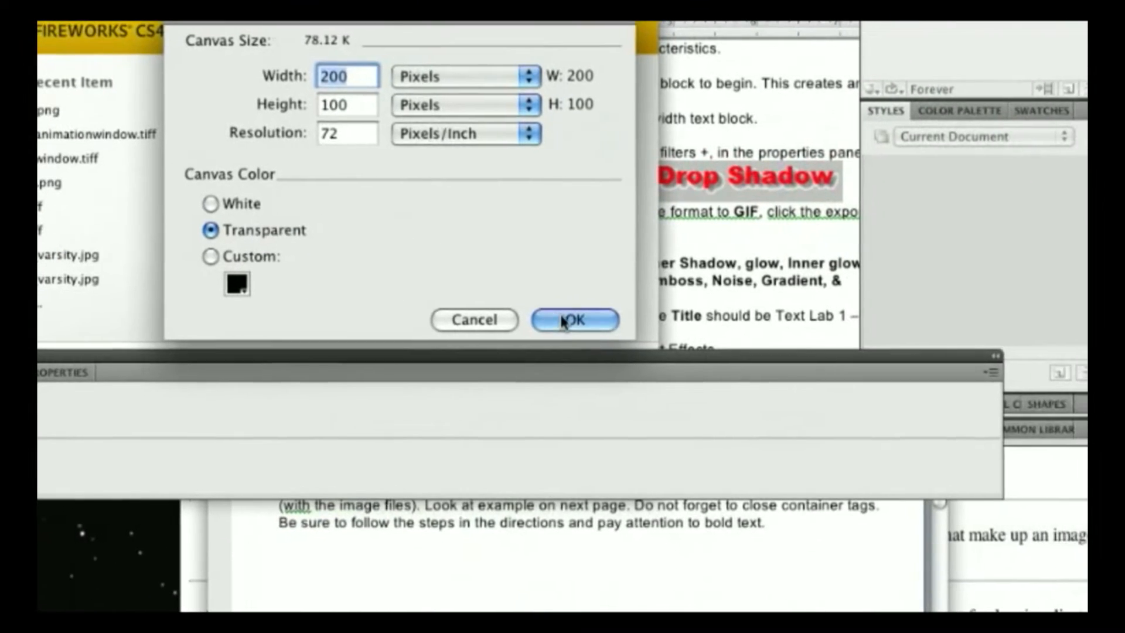
pyautogui.click(562, 320)
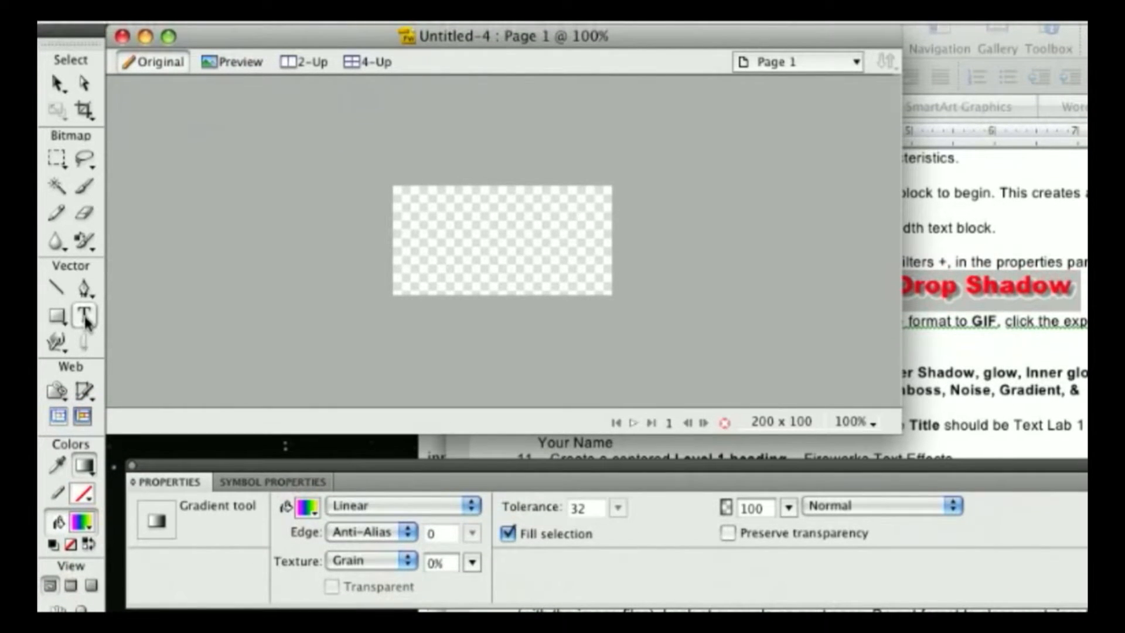
pyautogui.click(85, 316)
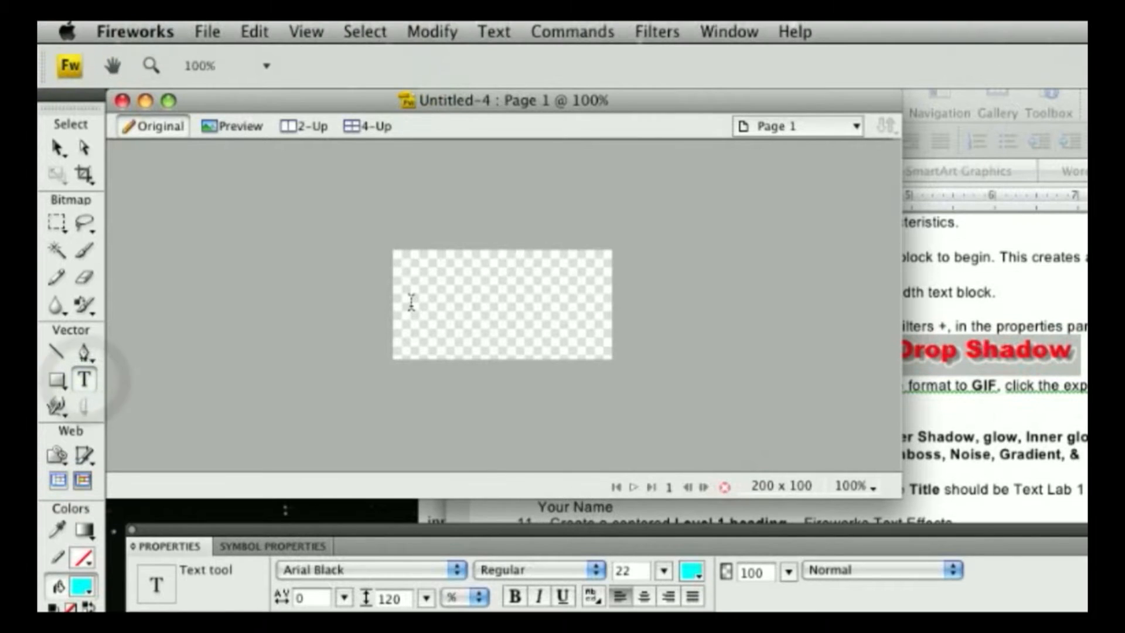
pyautogui.click(412, 299)
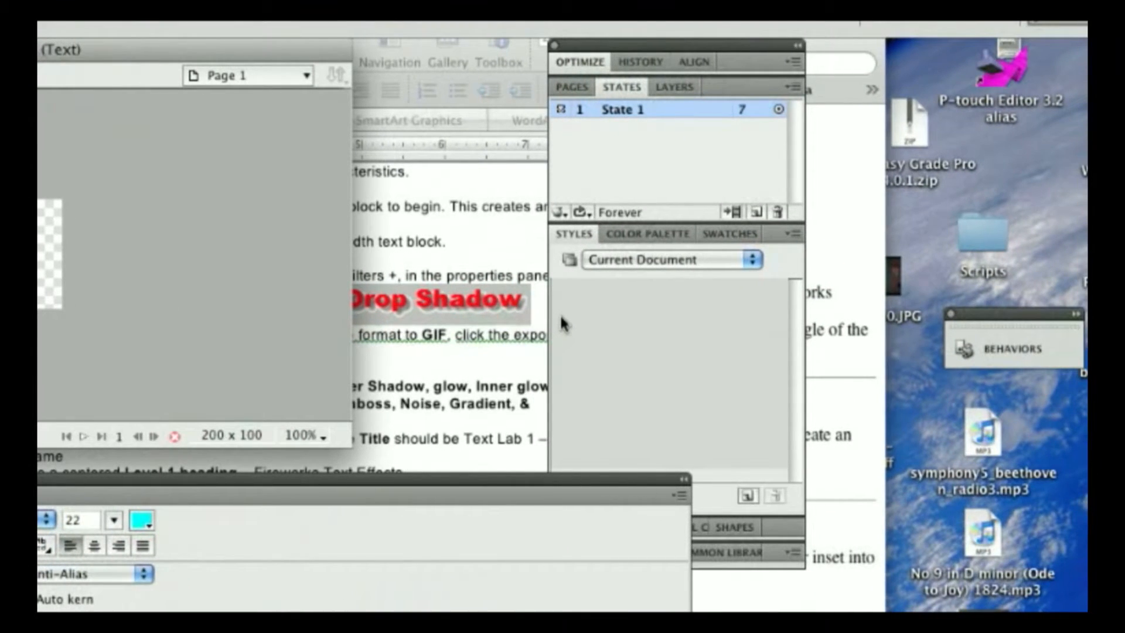
pyautogui.write('Drop Shadow')
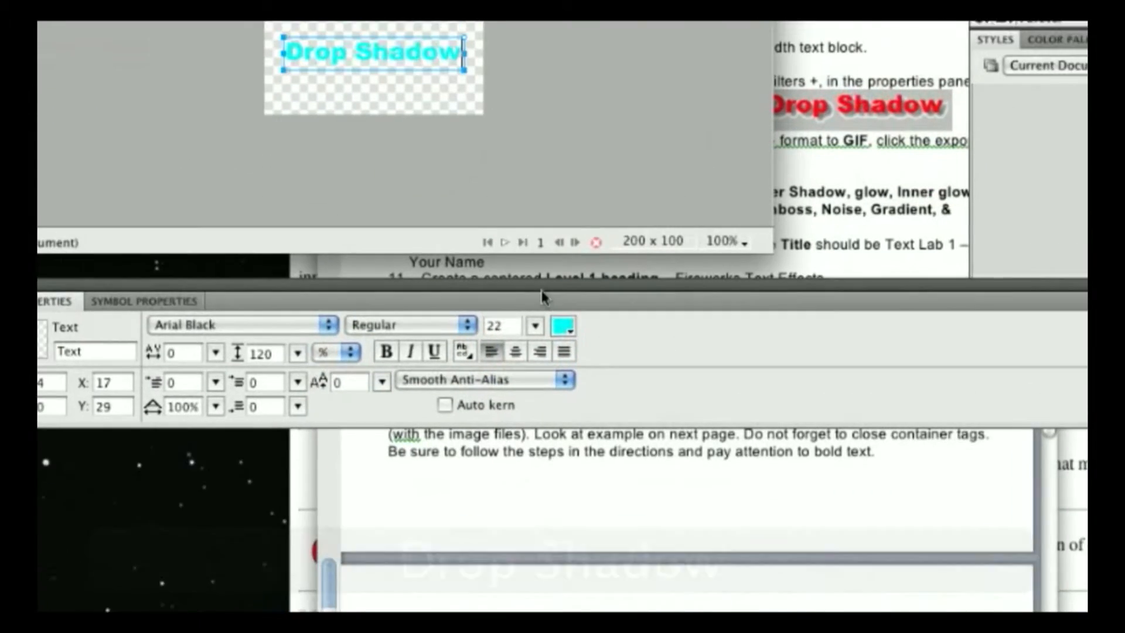
# Set the fill color of the "Drop Shadow" text to red, #FF0000
pyautogui.moveTo(542, 291); pyautogui.dragTo(489, 237)
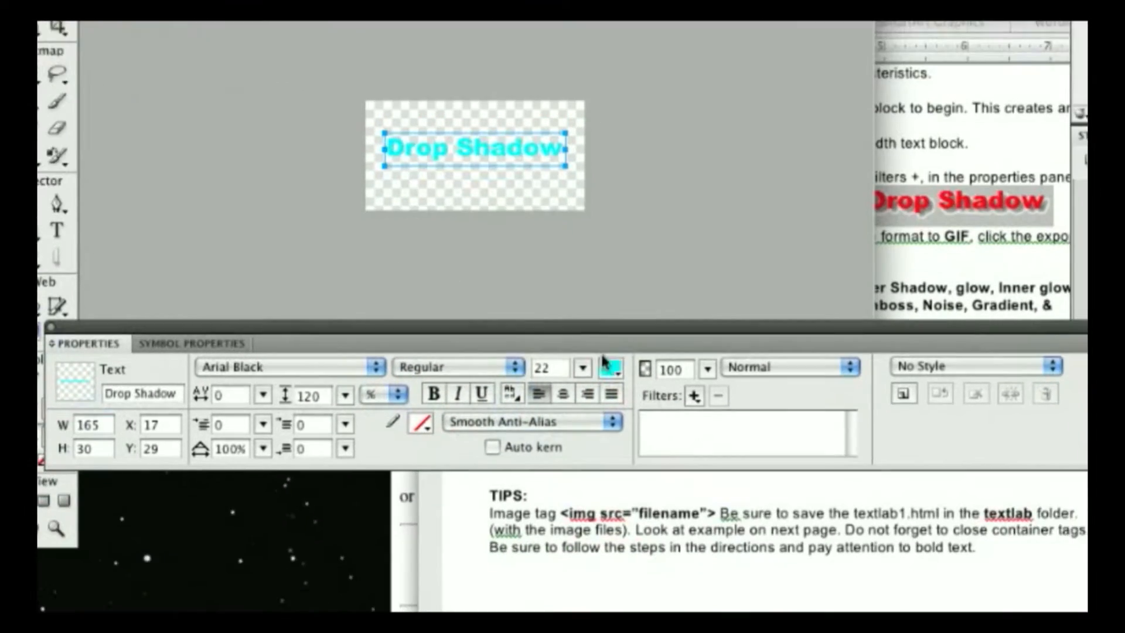
pyautogui.click(608, 366)
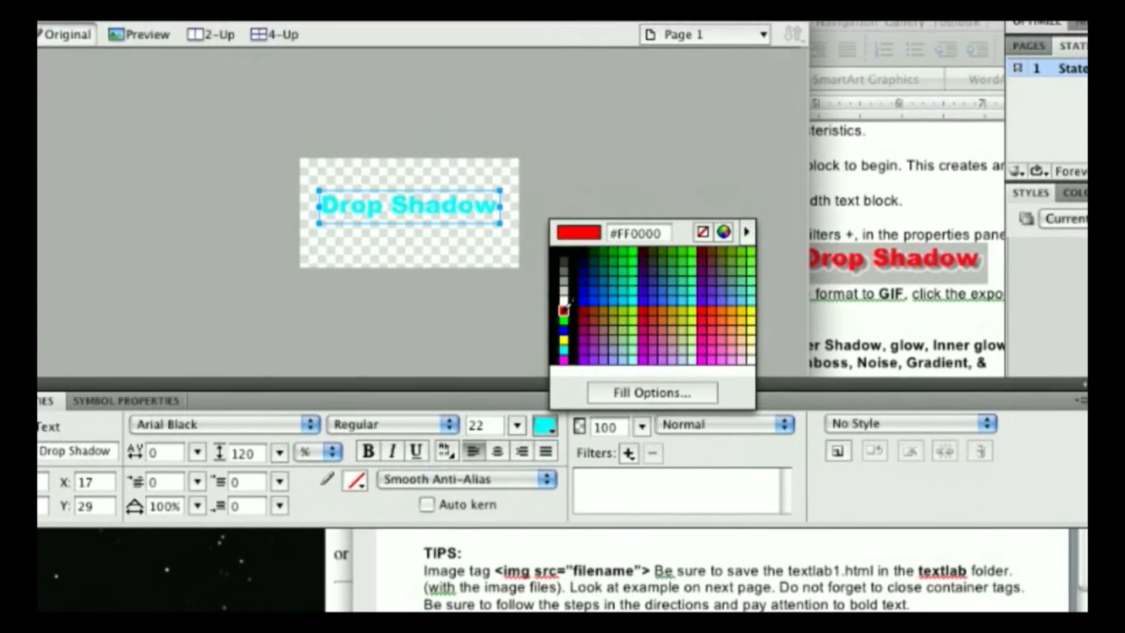
pyautogui.click(561, 291)
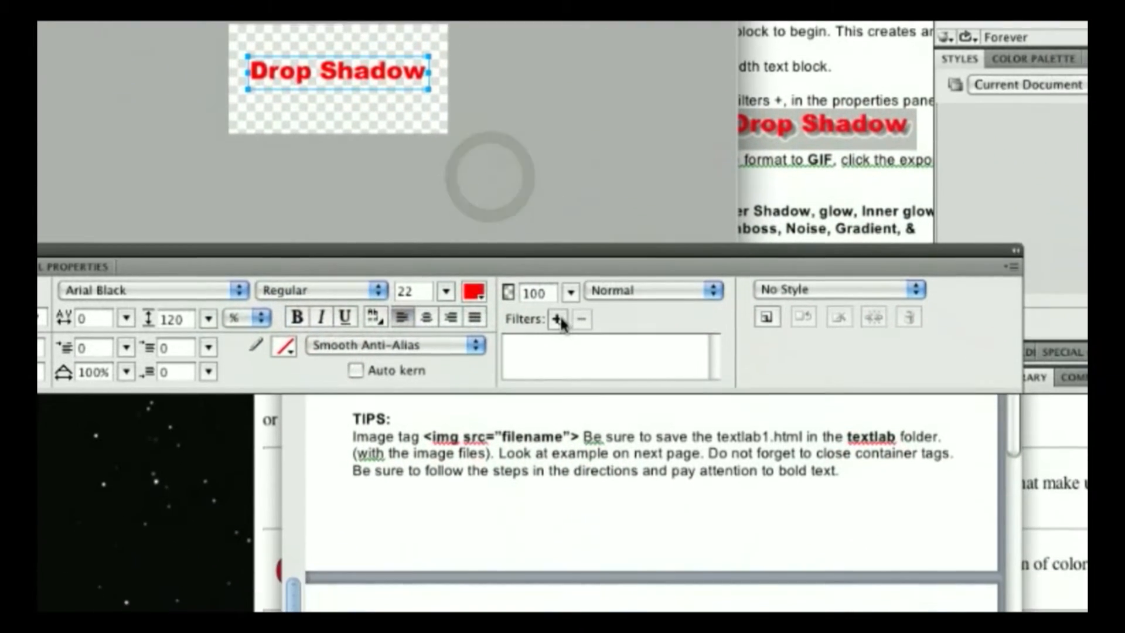
# Apply a Drop Shadow live filter to the red text
pyautogui.click(722, 445)
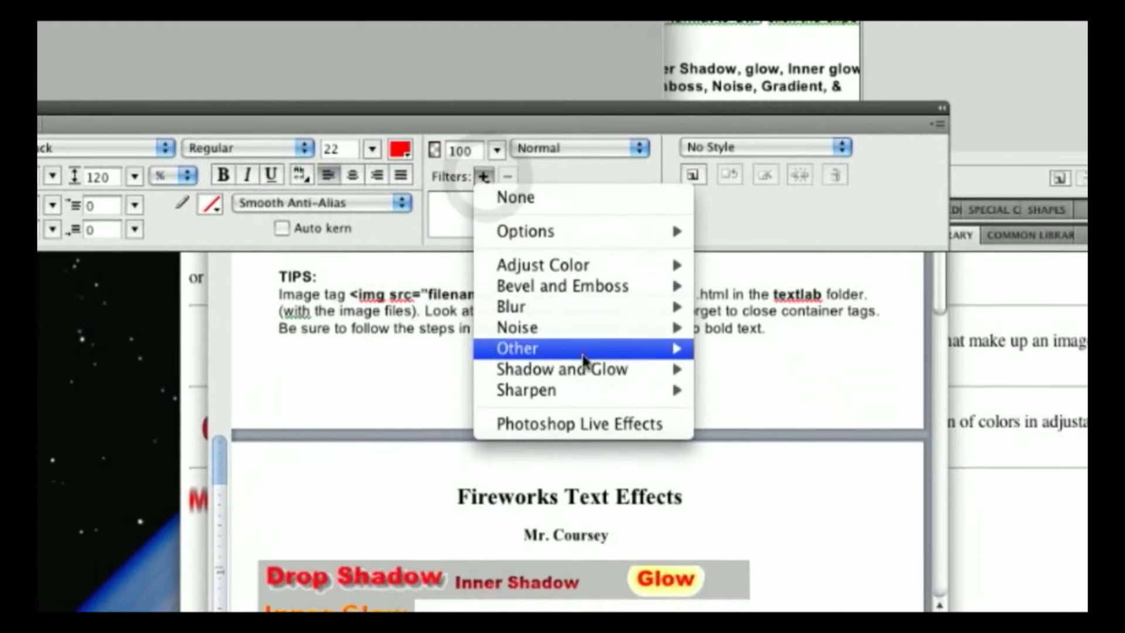
pyautogui.moveTo(756, 509)
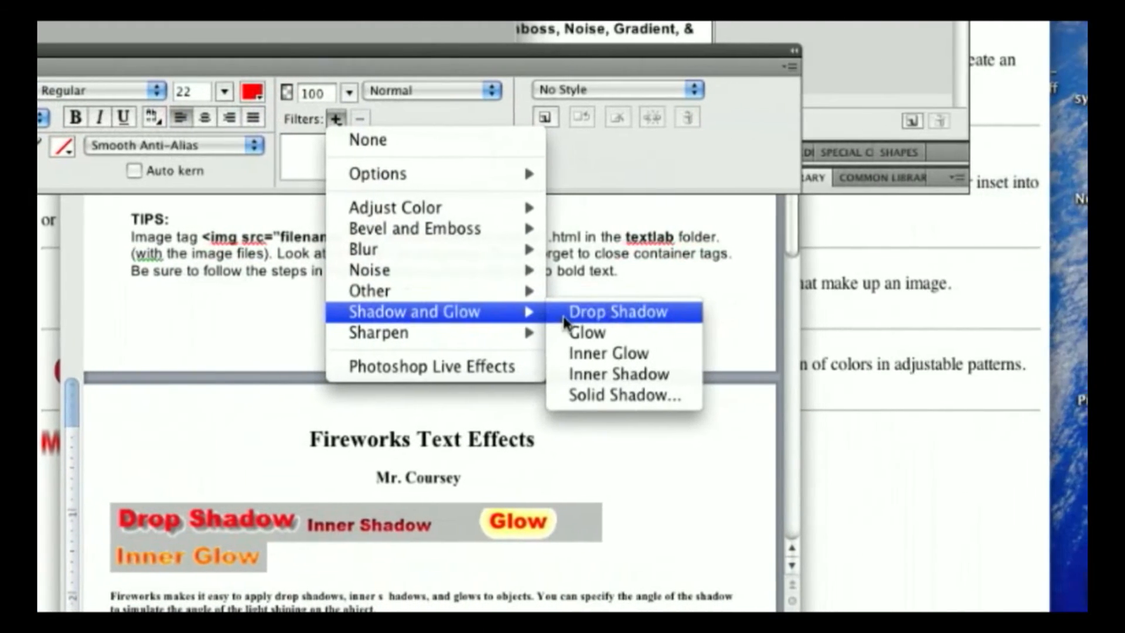
pyautogui.click(630, 314)
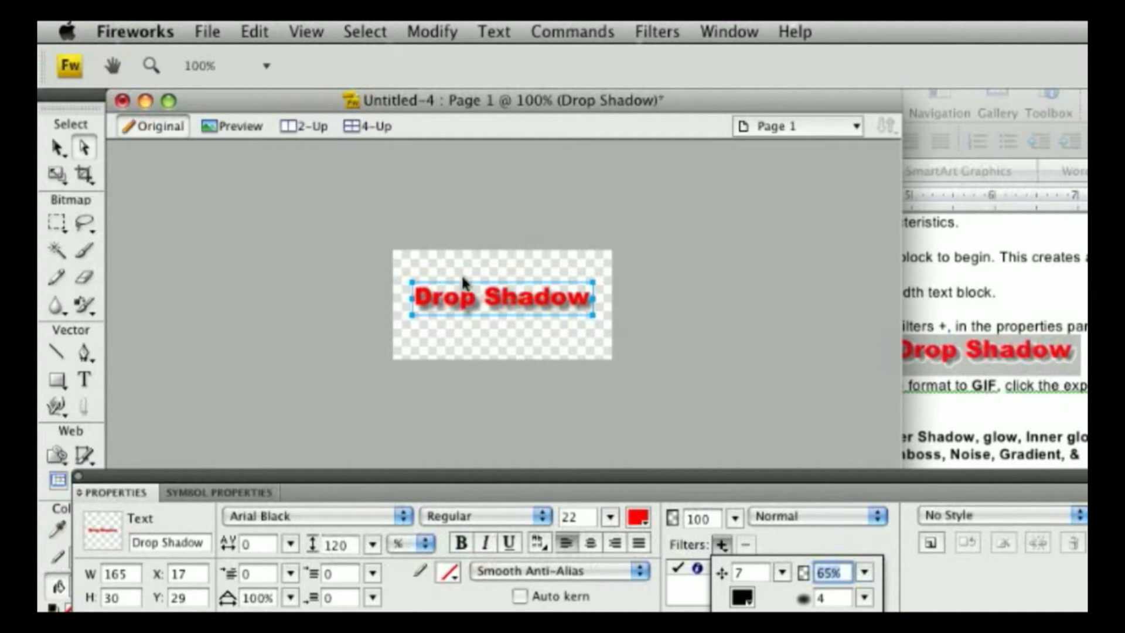
# Trim the canvas to the bounds of the shadowed text
pyautogui.click(431, 32)
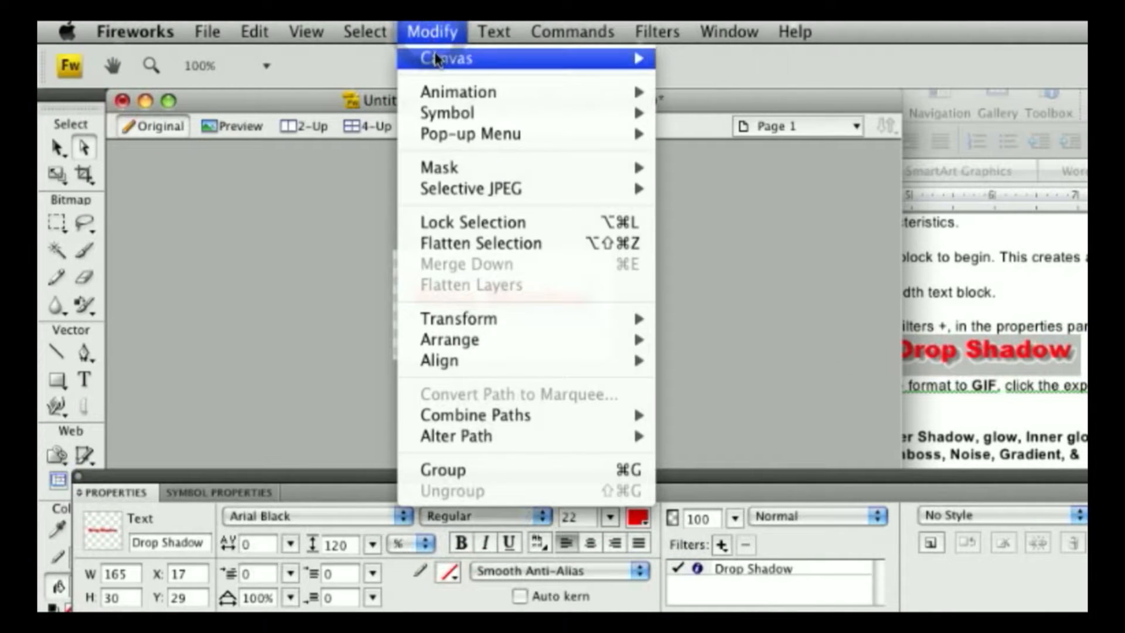
pyautogui.moveTo(436, 58)
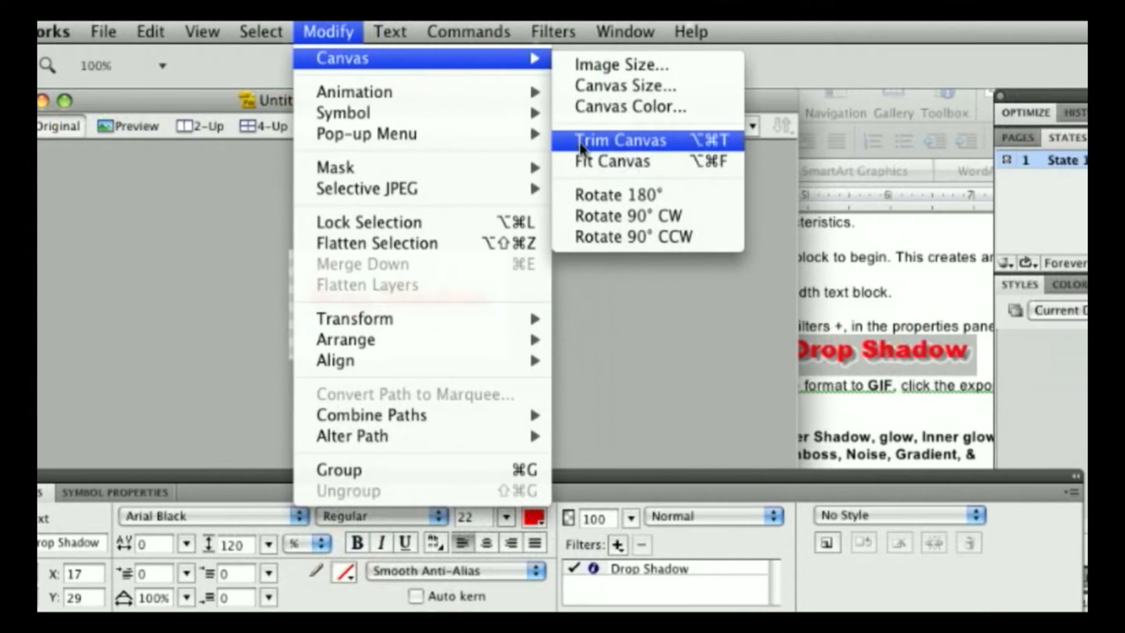
pyautogui.click(688, 142)
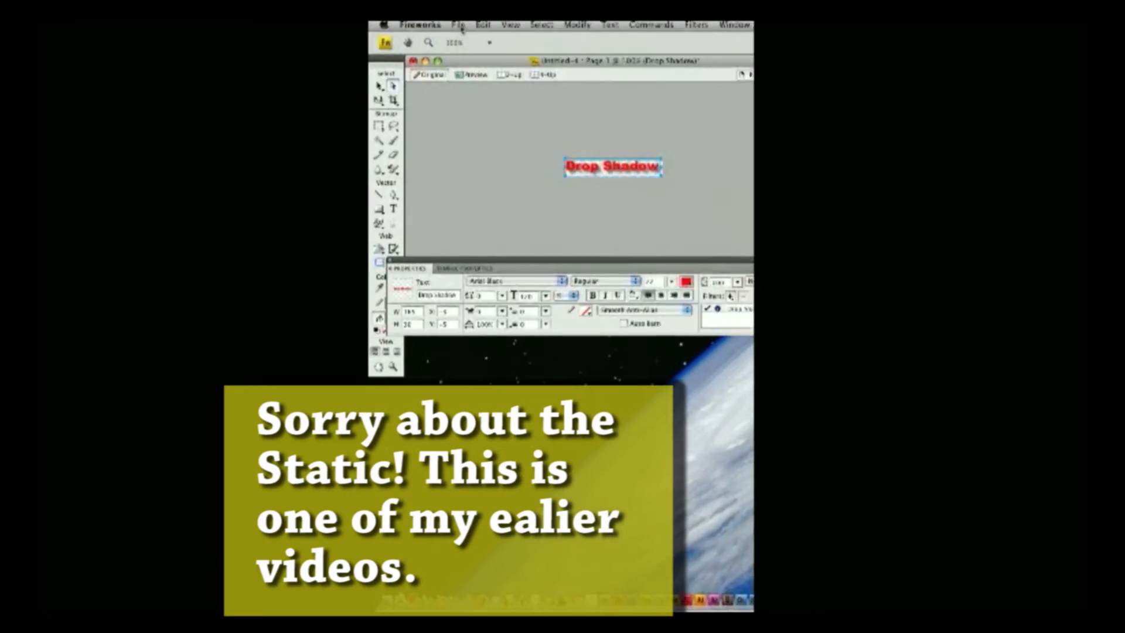
# Export the image through Image Preview as dropshadow.gif, images only, into the 2b_lastnamei_text effects folder
pyautogui.click(494, 26)
pyautogui.moveTo(539, 205)
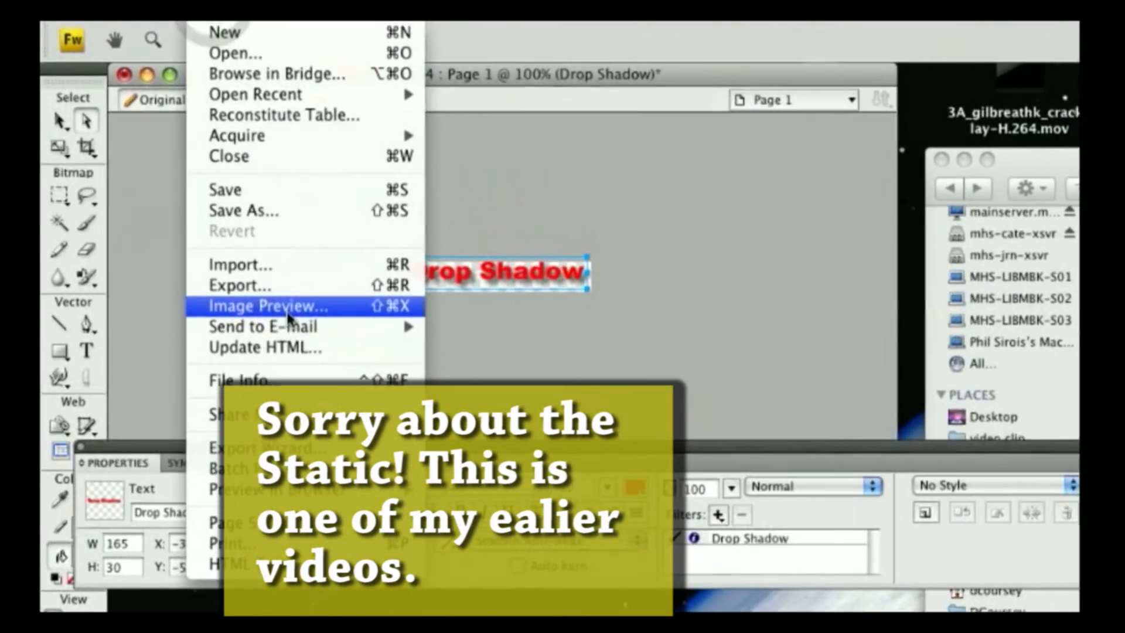
pyautogui.click(273, 288)
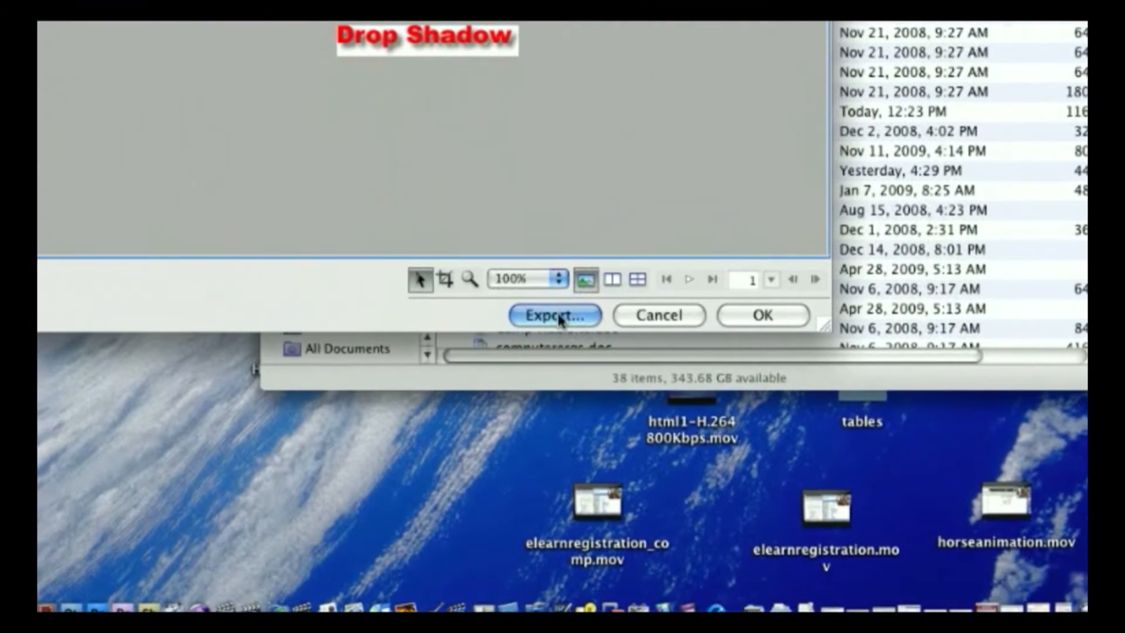
pyautogui.click(560, 317)
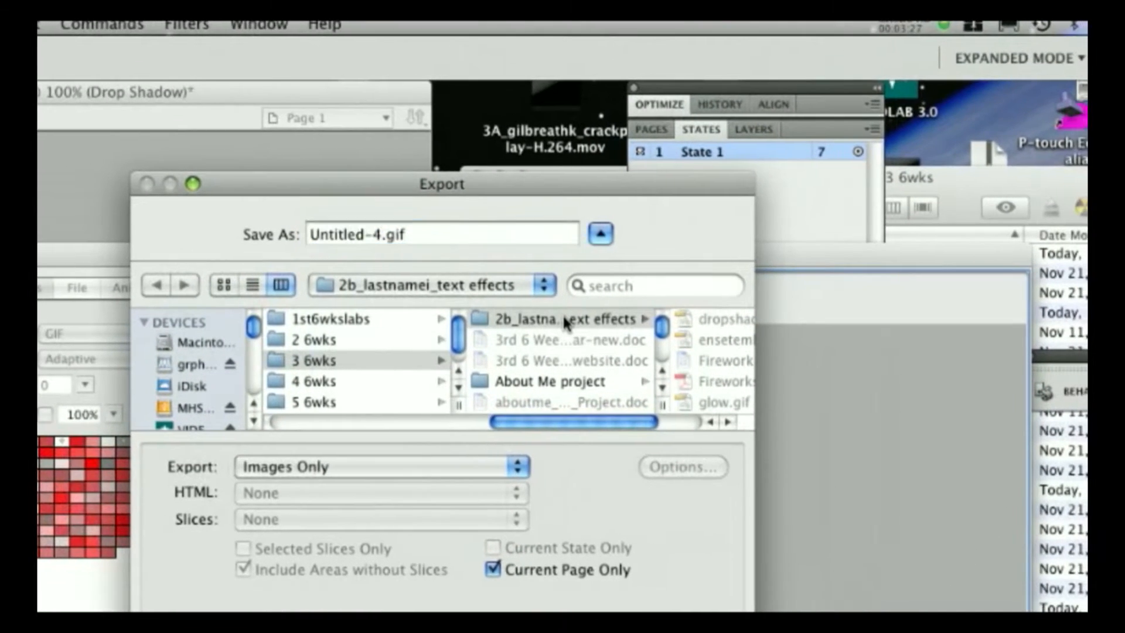
pyautogui.click(566, 320)
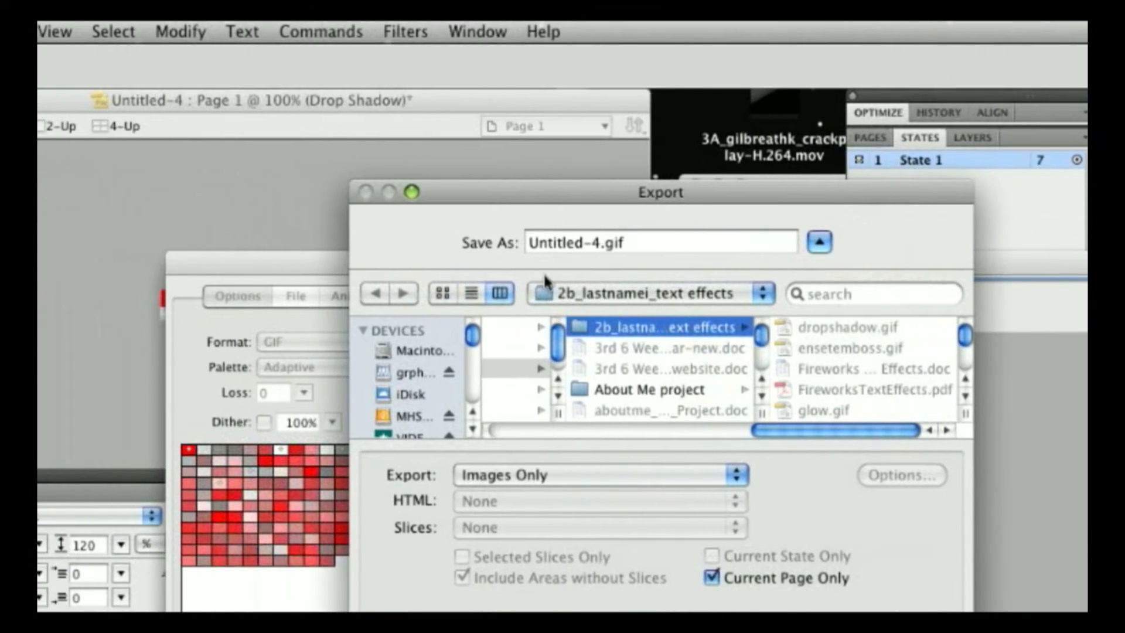
pyautogui.moveTo(561, 243); pyautogui.dragTo(481, 243)
pyautogui.write('dropshadow')
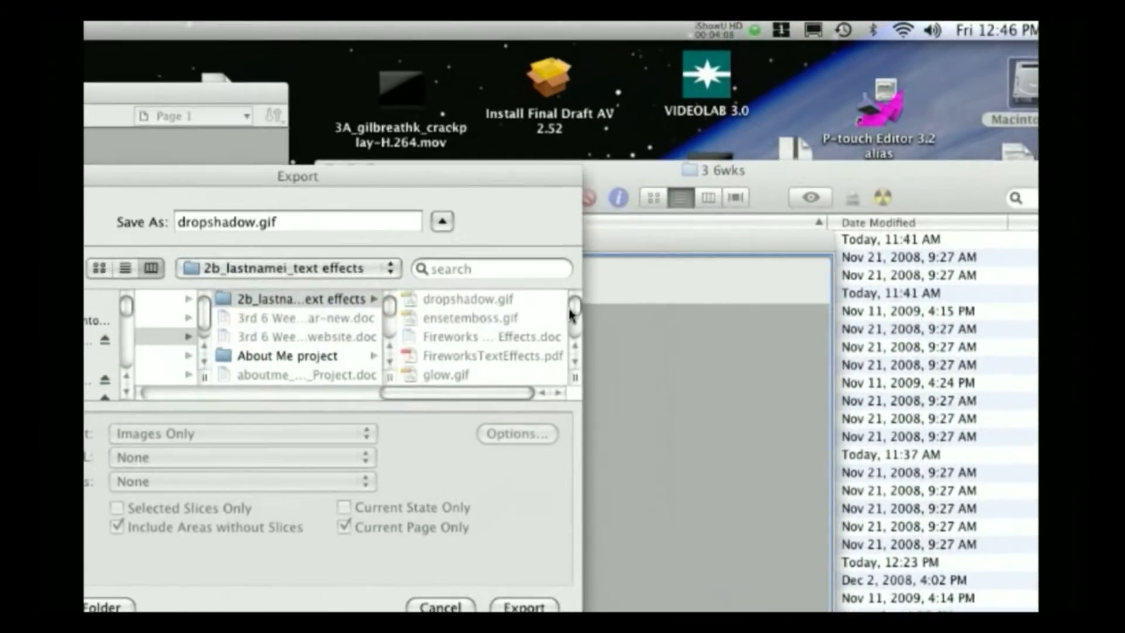
pyautogui.click(569, 309)
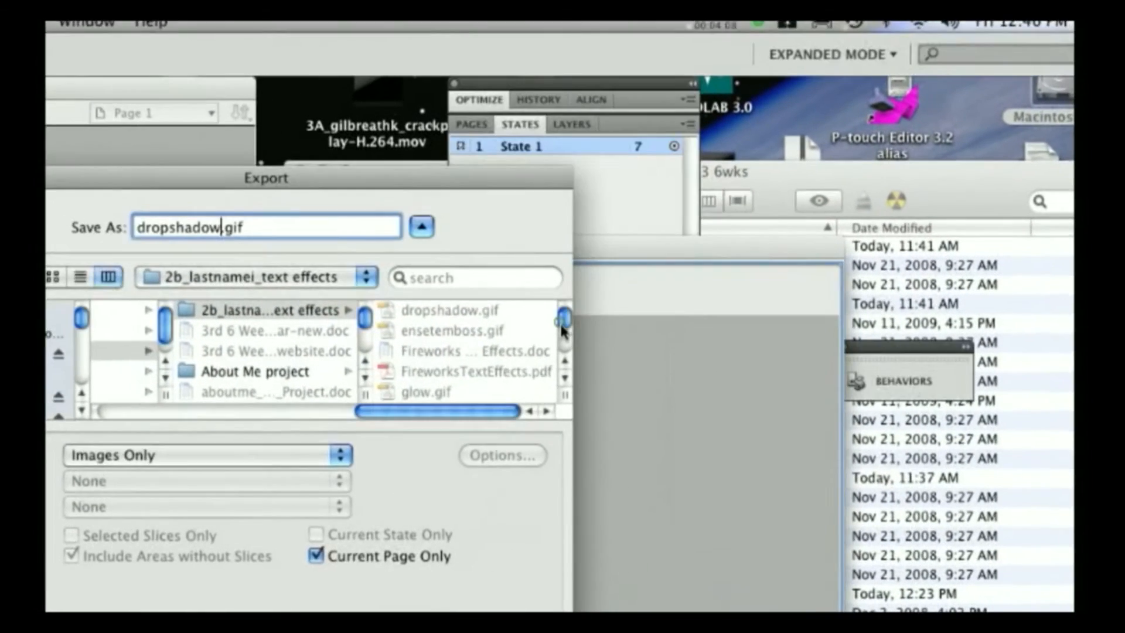
pyautogui.moveTo(569, 310); pyautogui.dragTo(571, 315)
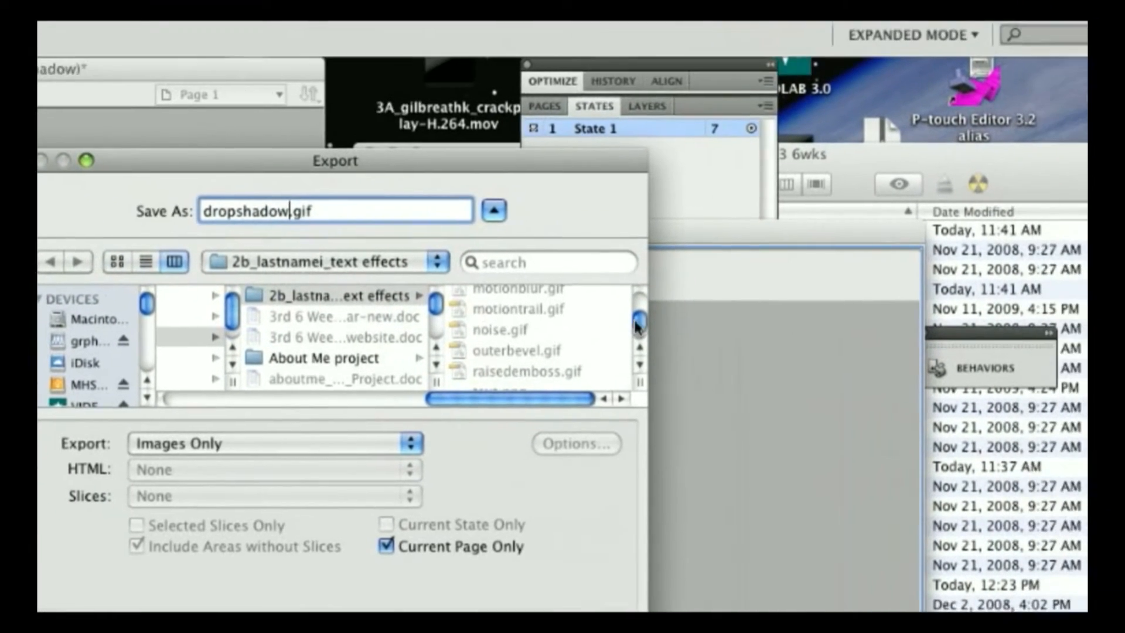
pyautogui.moveTo(564, 316); pyautogui.dragTo(566, 300)
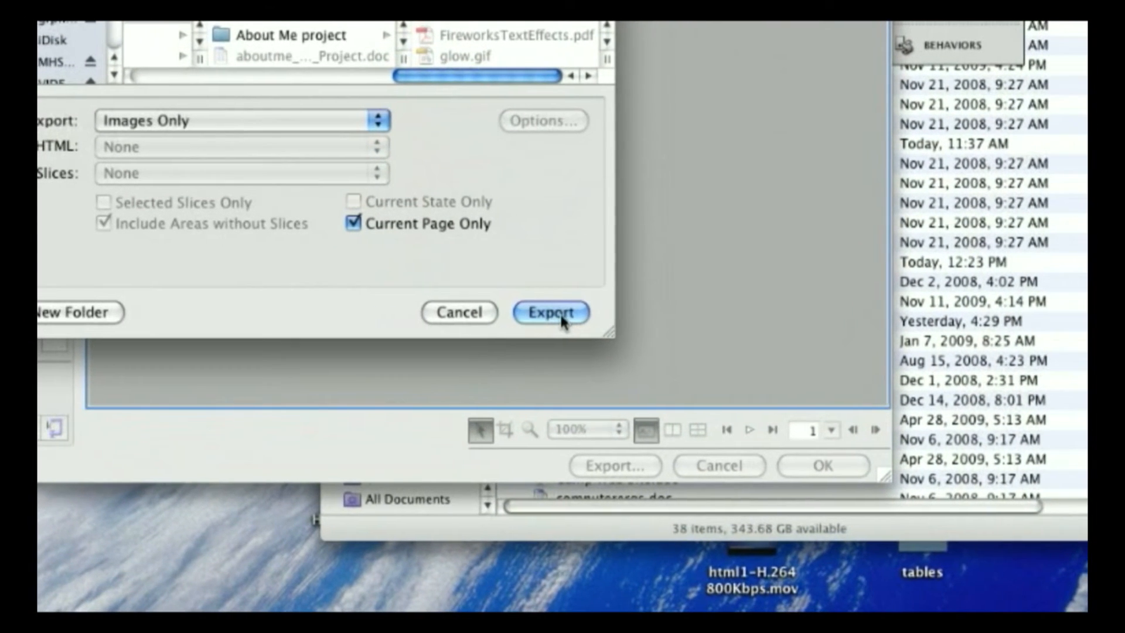
pyautogui.click(563, 316)
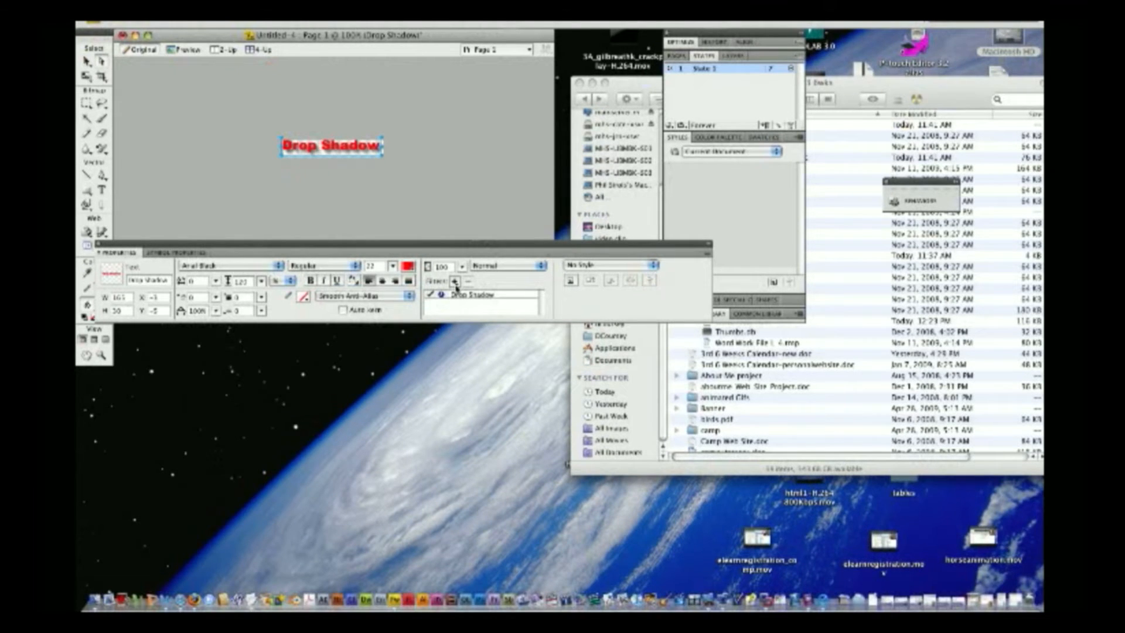
pyautogui.click(455, 284)
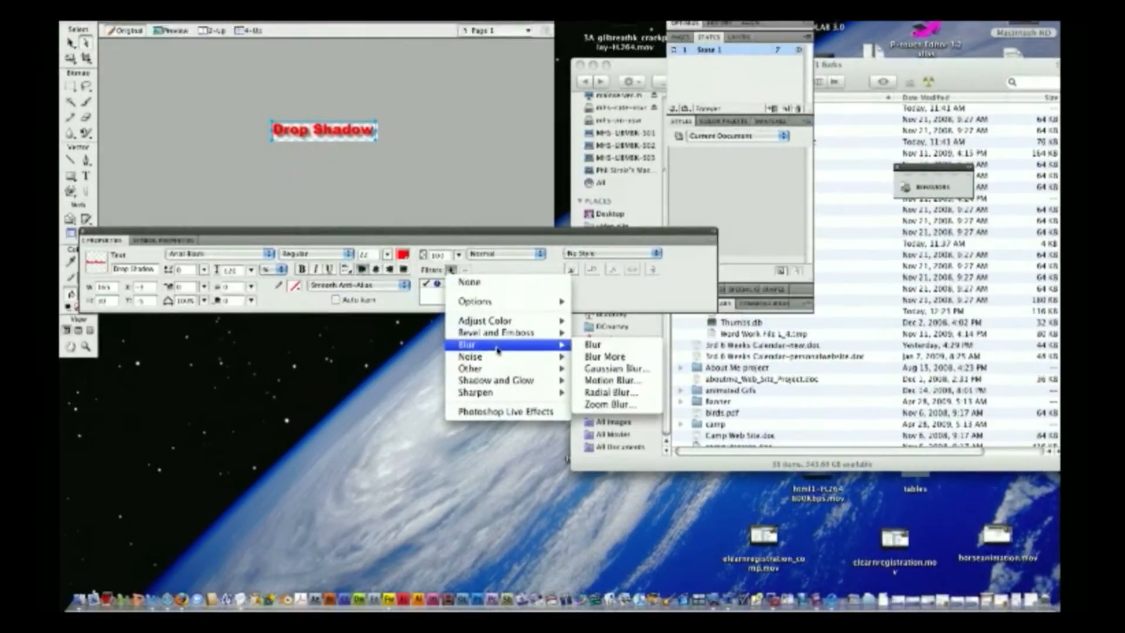
pyautogui.moveTo(521, 345)
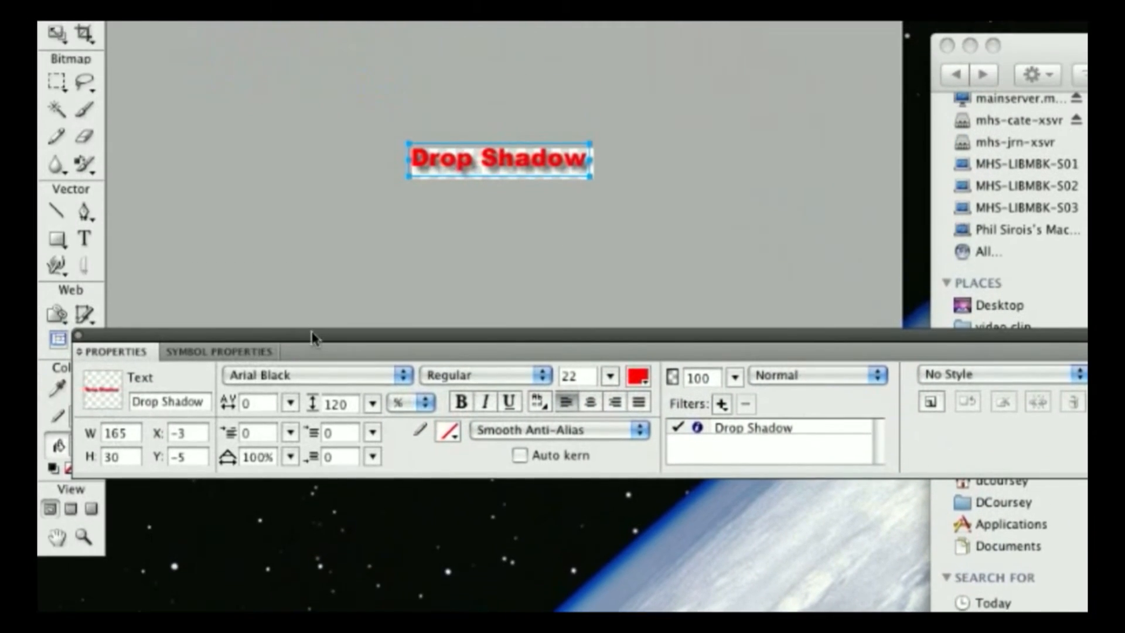
# Move the text properties clear of the tools and turn off the text's Drop Shadow filter
pyautogui.moveTo(202, 228); pyautogui.dragTo(266, 262)
pyautogui.moveTo(375, 327); pyautogui.dragTo(368, 326)
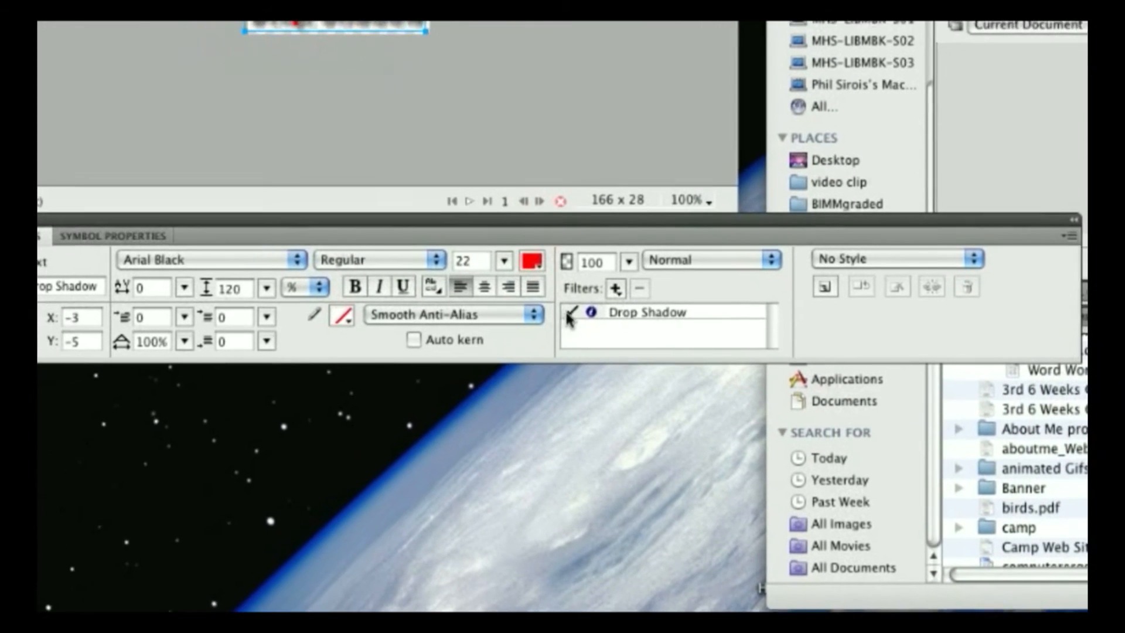
pyautogui.click(568, 315)
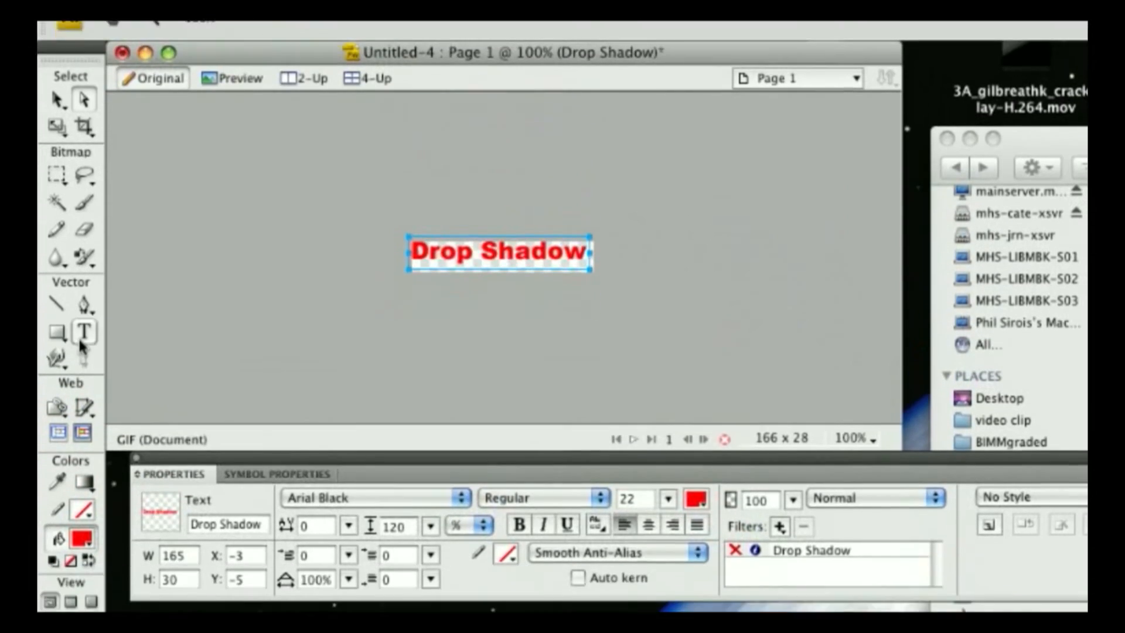
# Replace the "Drop Shadow" text on the canvas with "gradient"
pyautogui.click(82, 339)
pyautogui.click(482, 265)
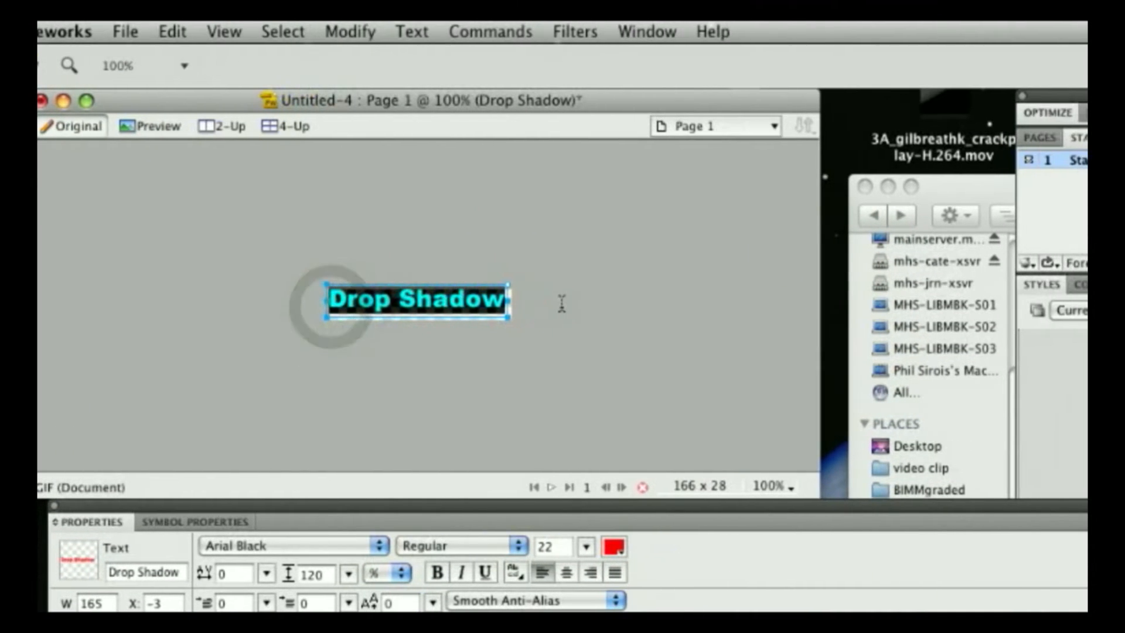
pyautogui.write('gradient')
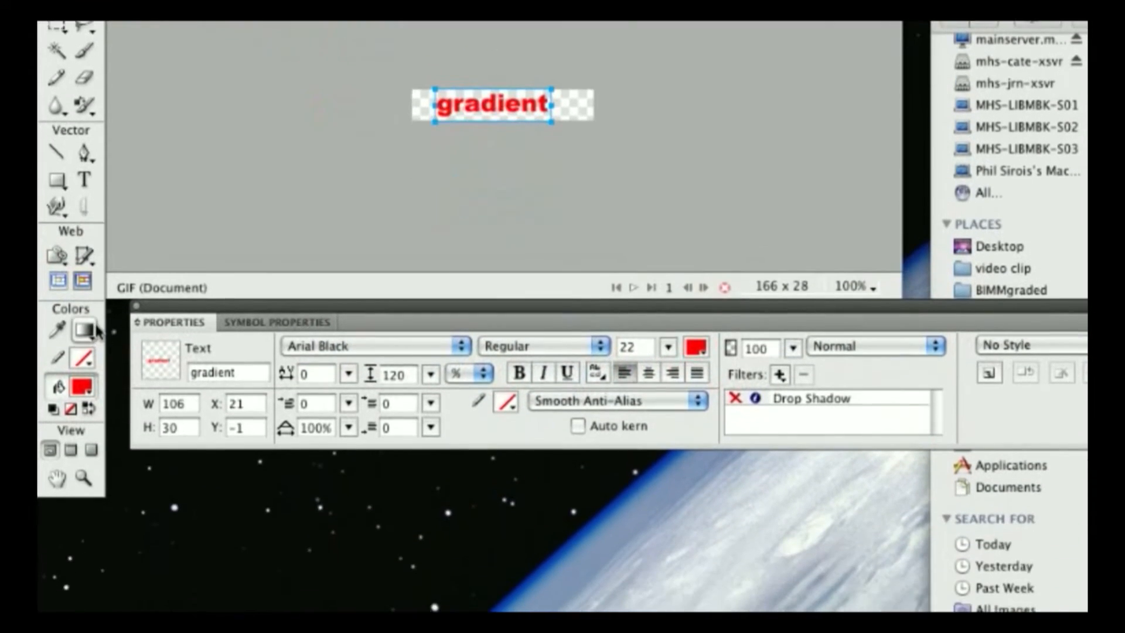
# Apply a linear gradient fill across the "gradient" text with the Gradient tool, running from its first letter past its last
pyautogui.moveTo(94, 330); pyautogui.dragTo(111, 357)
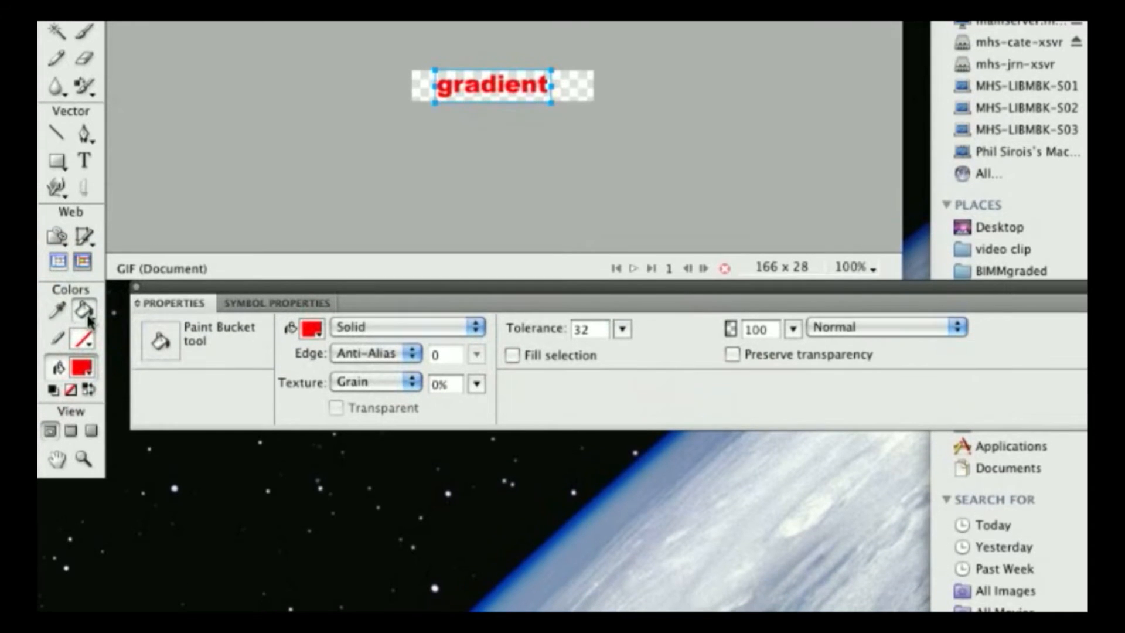
pyautogui.moveTo(86, 321)
pyautogui.mouseDown()
pyautogui.moveTo(85, 343)
pyautogui.moveTo(139, 367)
pyautogui.mouseUp()
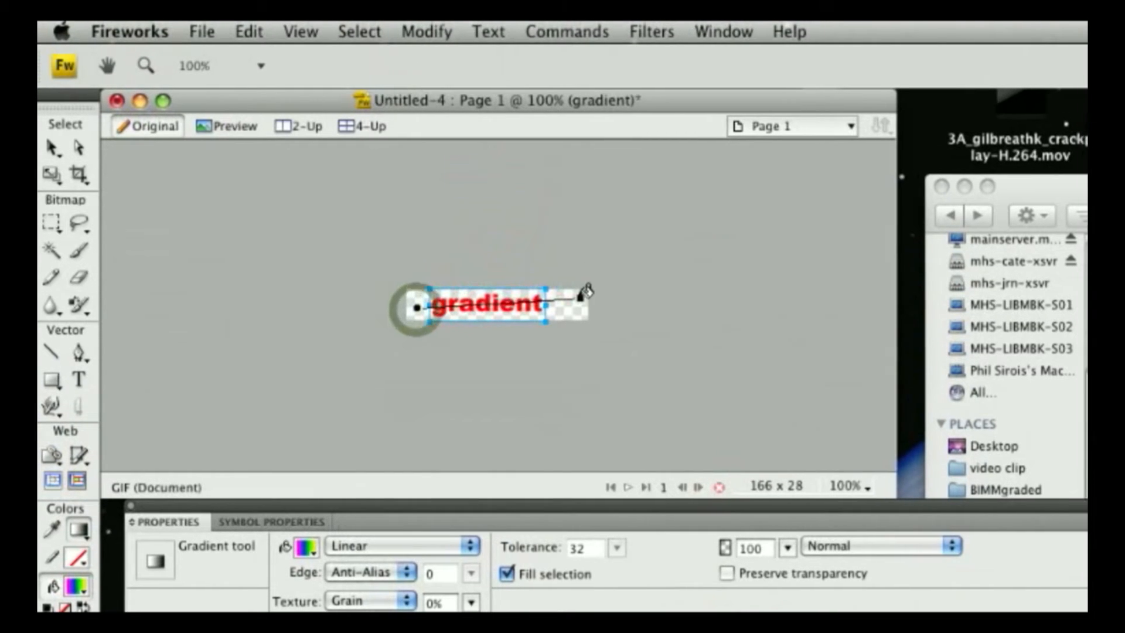
pyautogui.moveTo(586, 293); pyautogui.dragTo(581, 299)
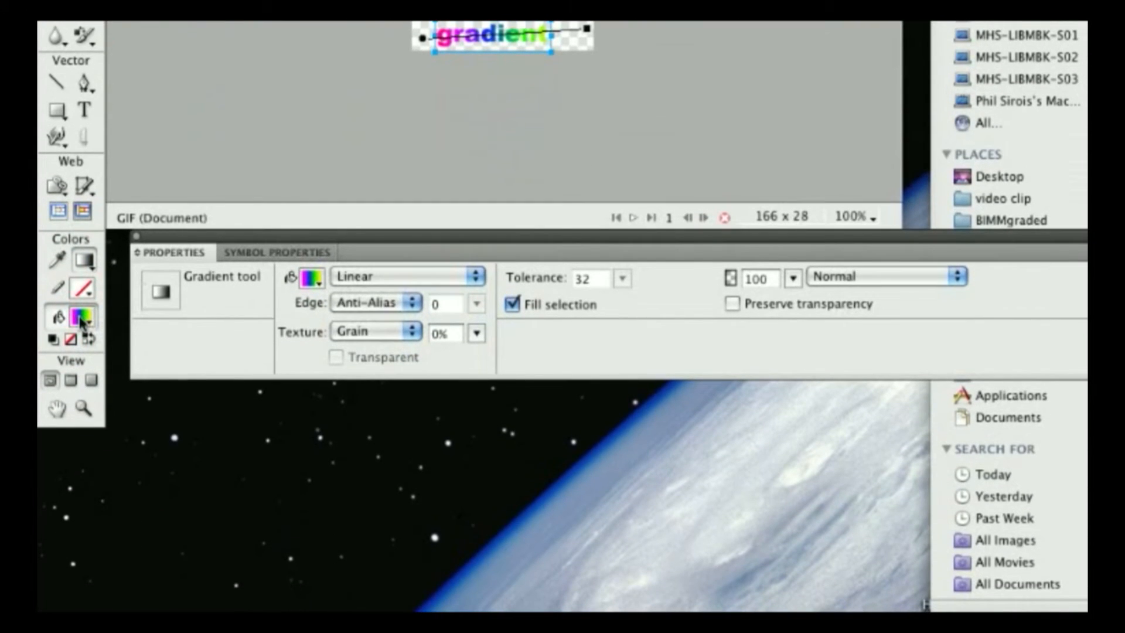
# Change the text's gradient fill to the White, Black preset
pyautogui.click(81, 321)
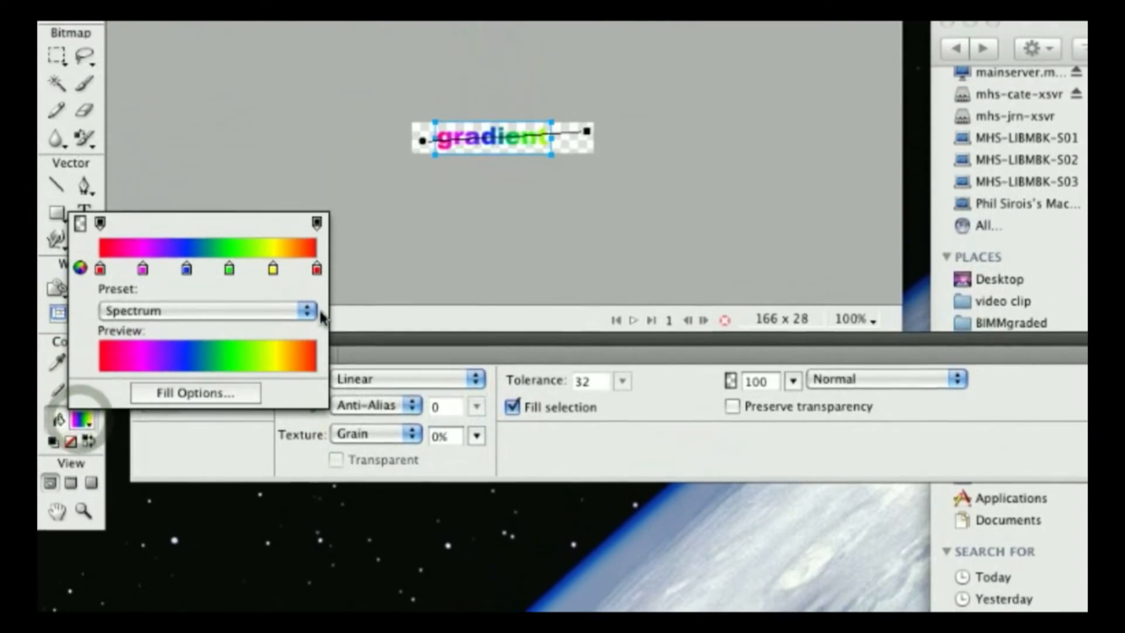
pyautogui.click(308, 206)
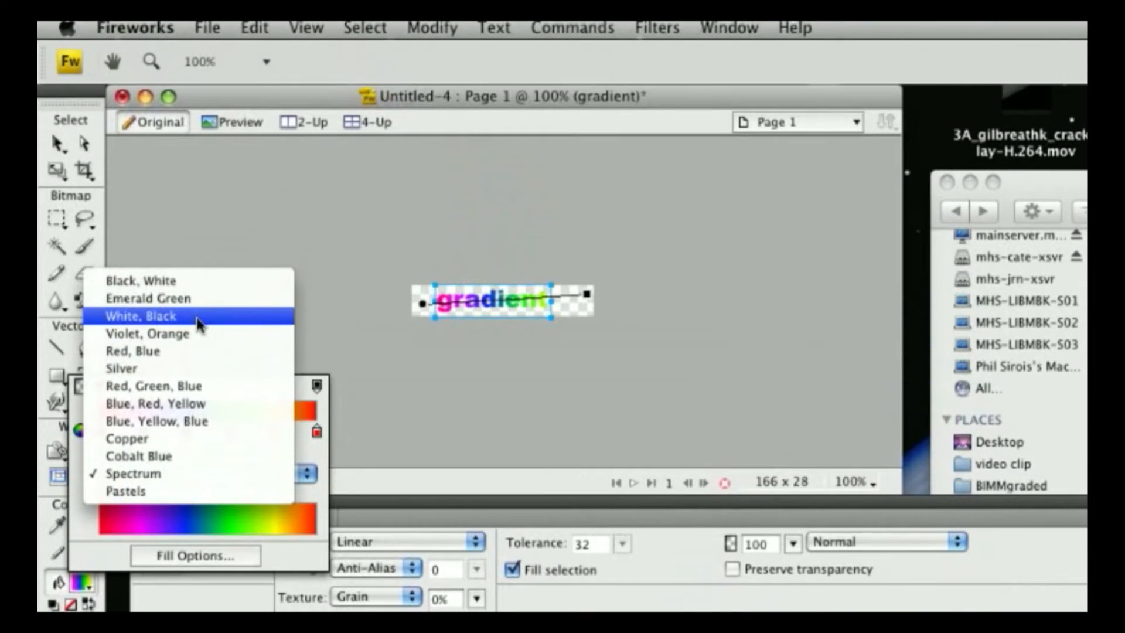
pyautogui.click(197, 316)
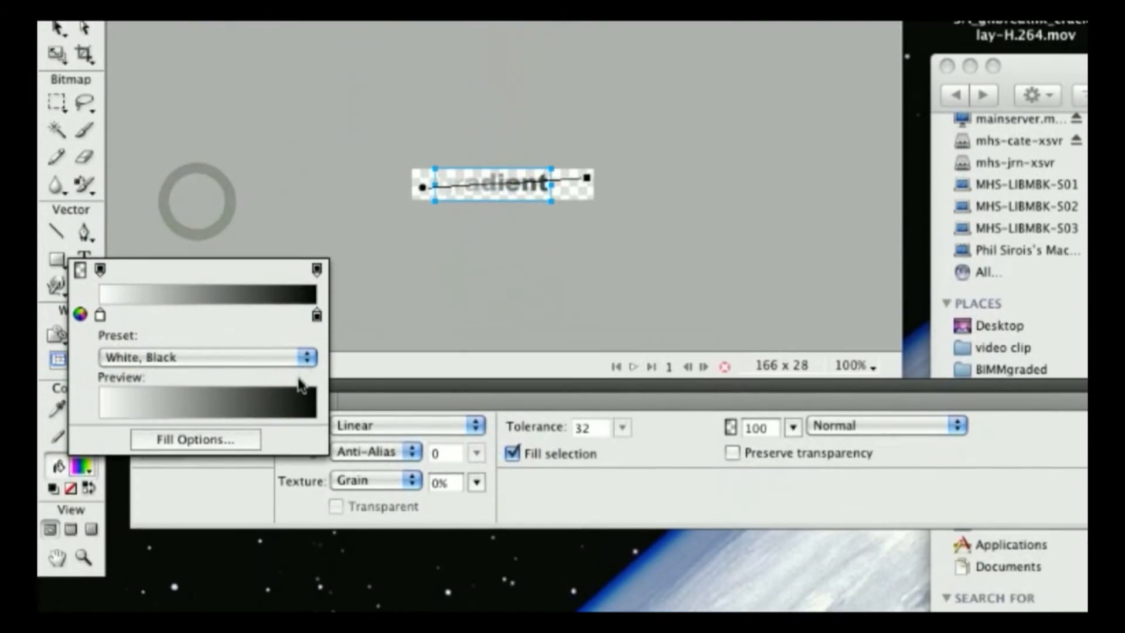
# Try the Red, Blue preset on the "gradient" text's fill and replace it with a multicolour rainbow gradient
pyautogui.click(306, 474)
pyautogui.click(281, 346)
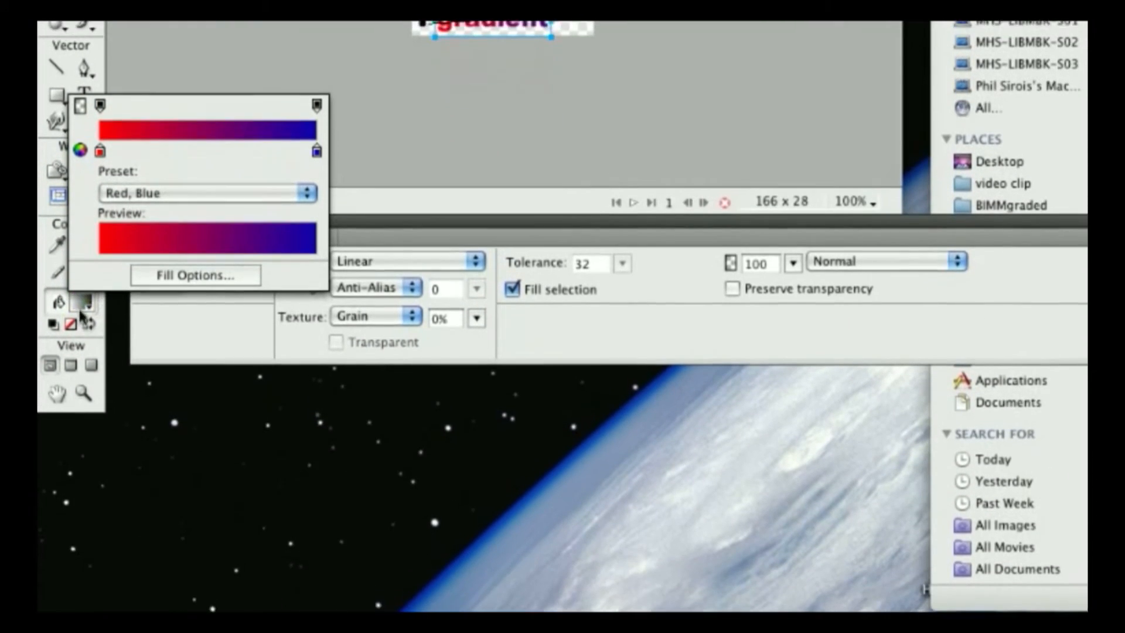
pyautogui.press('Escape')
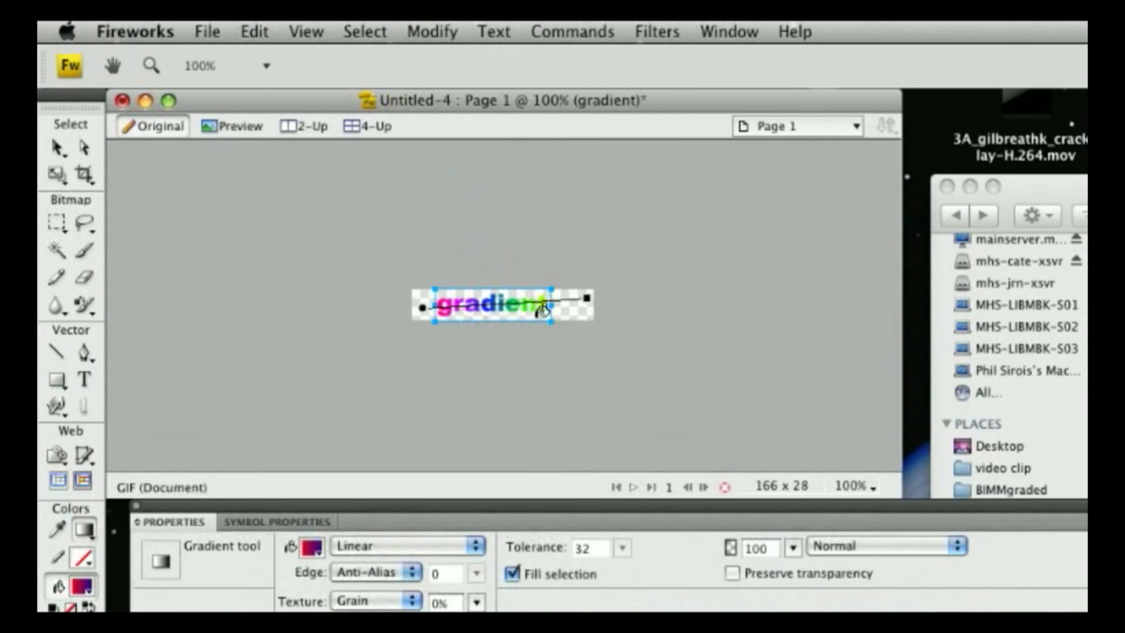
# Trim the canvas to fit the "gradient" text
pyautogui.click(443, 32)
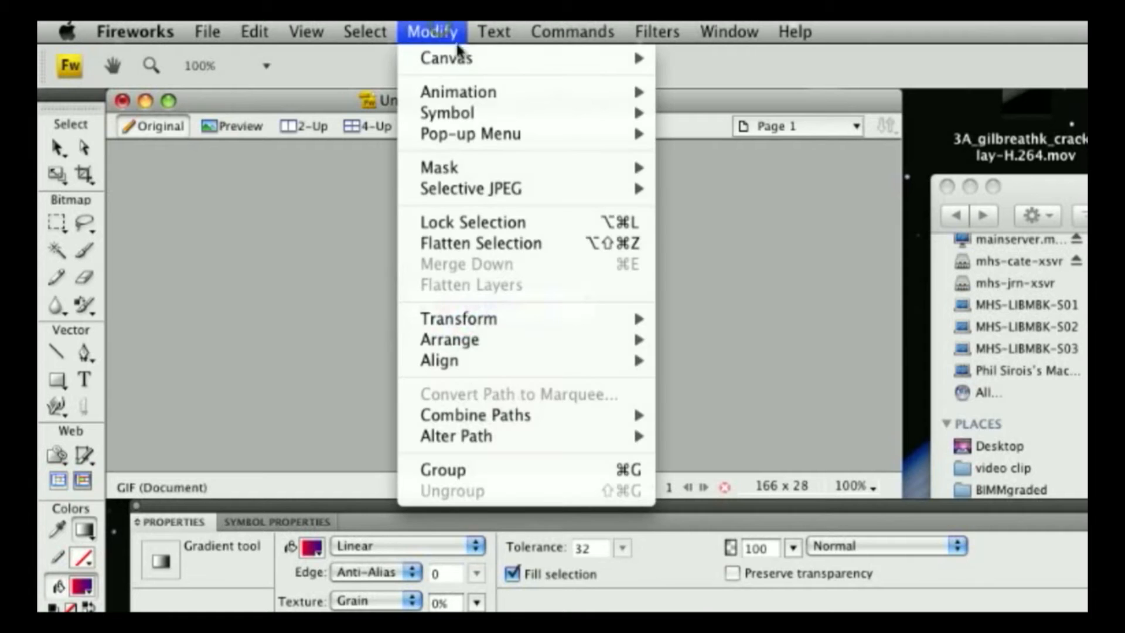
pyautogui.moveTo(502, 58)
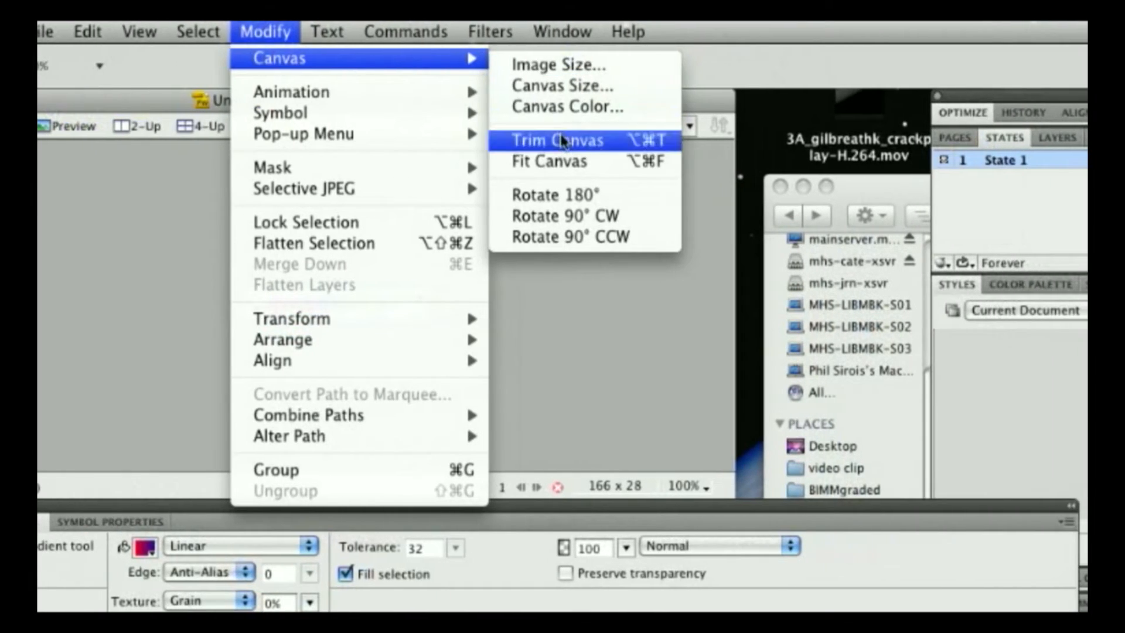
pyautogui.click(725, 141)
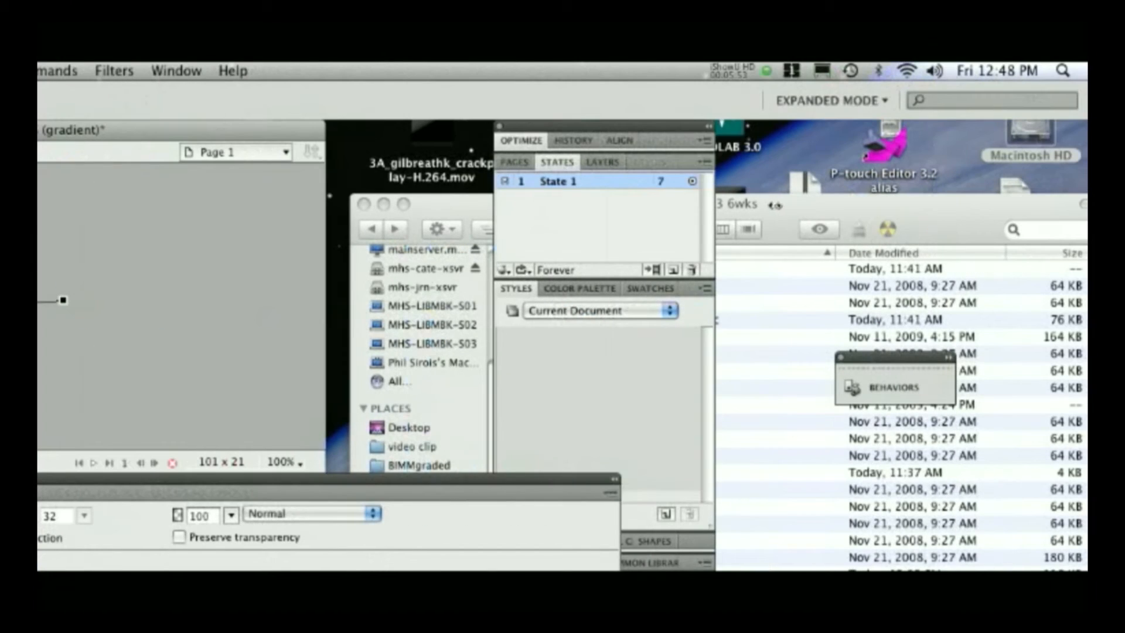
# Open texteffects.html from the Finder file list in BBEdit and bring up the Fireworks Text Effects.doc instructions in Word
pyautogui.click(775, 208)
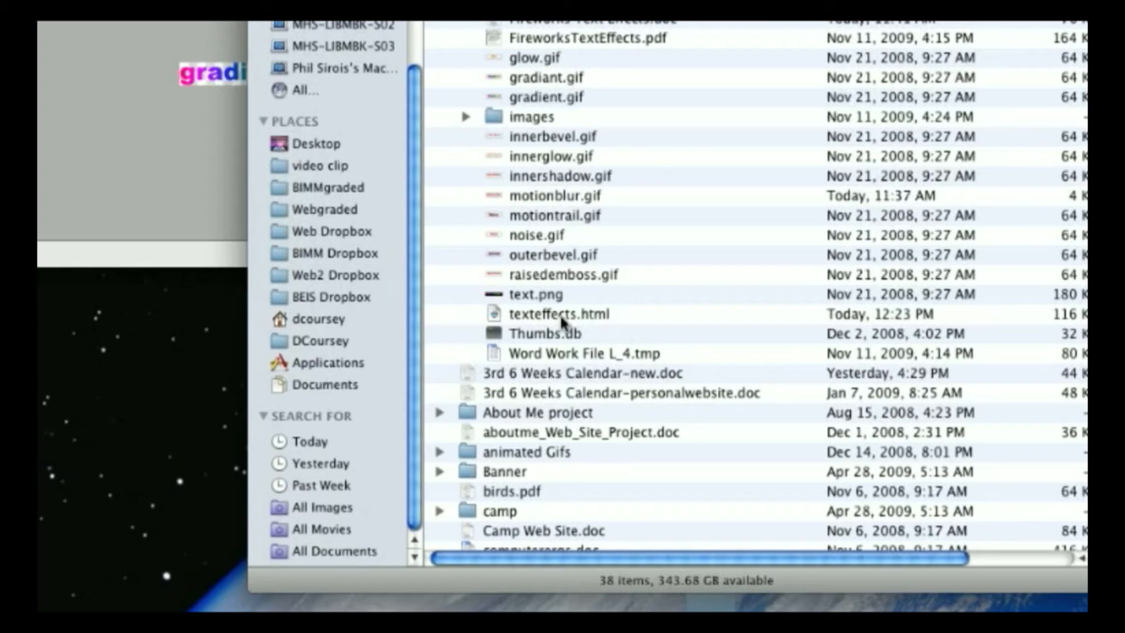
pyautogui.doubleClick(560, 314)
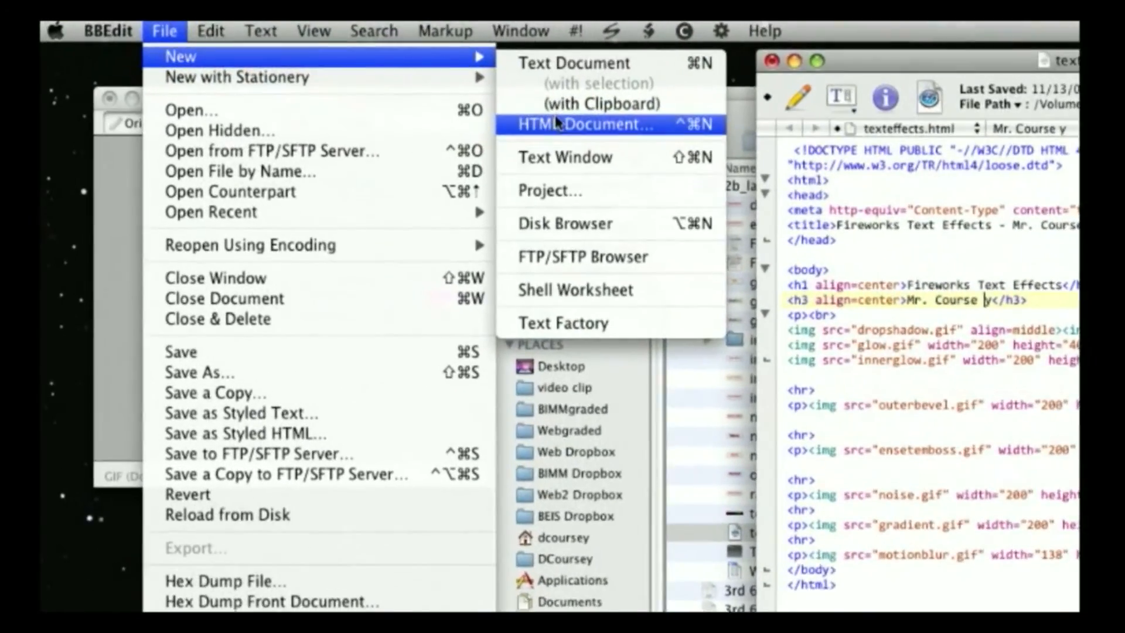
pyautogui.click(998, 234)
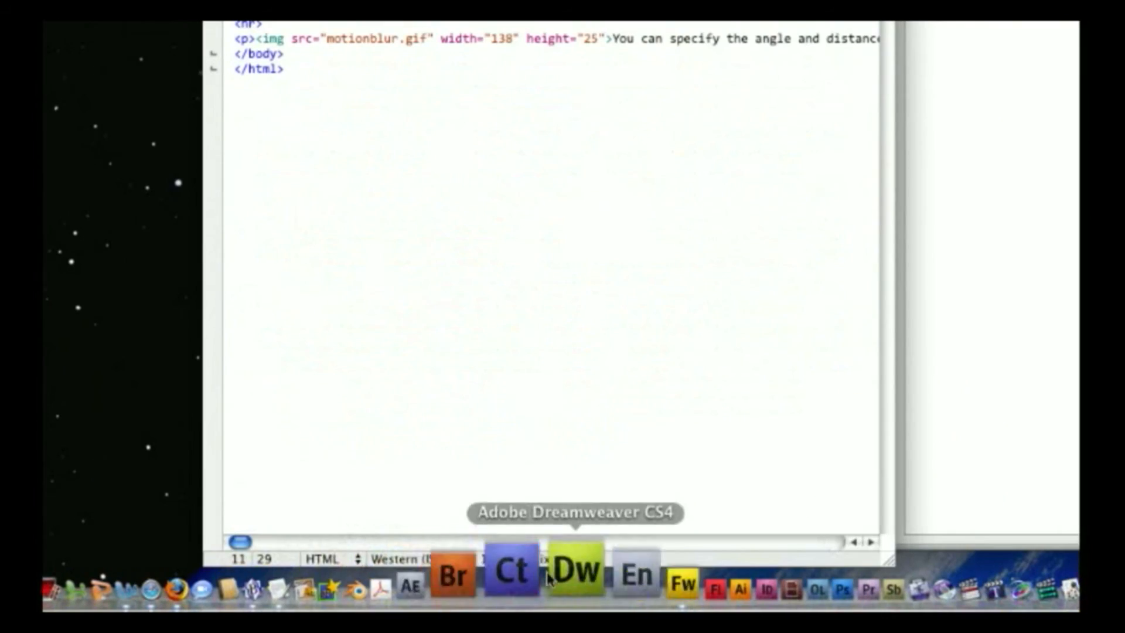
pyautogui.press('super+Tab')
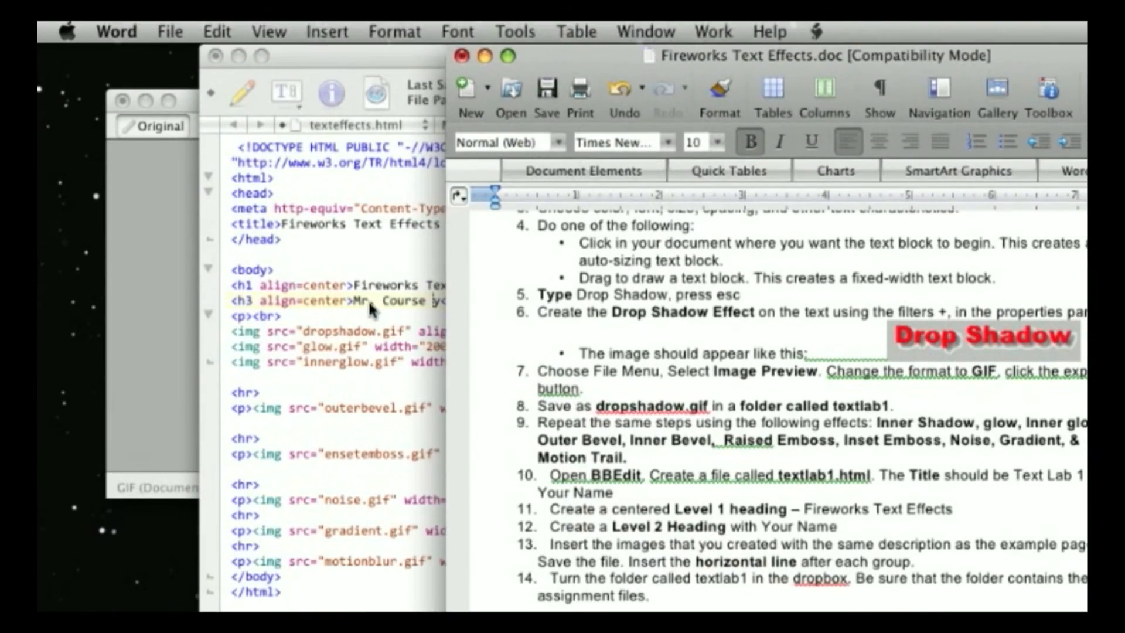
# Back in BBEdit, change the name heading's opening and closing tags to h2 and remove the stray space in the name
pyautogui.click(369, 209)
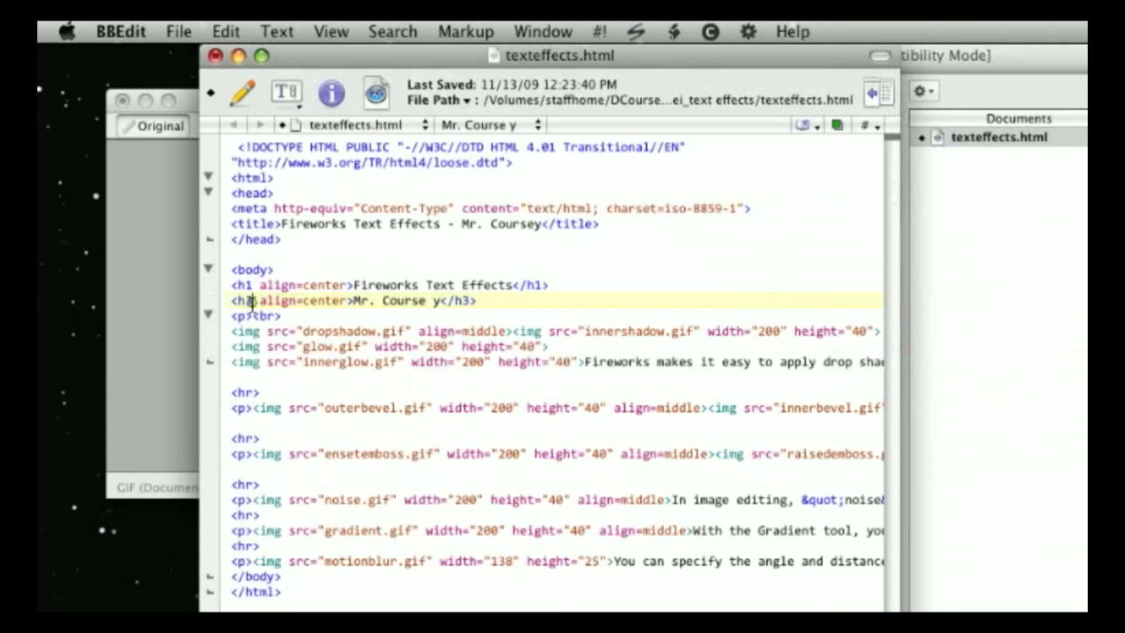
pyautogui.write('2')
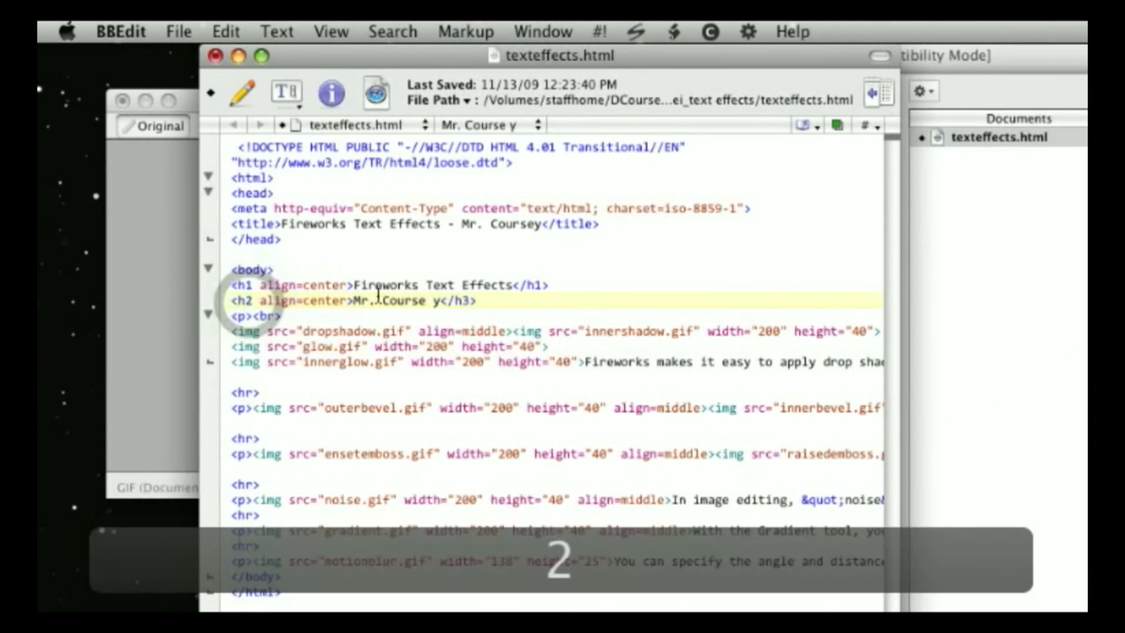
pyautogui.moveTo(462, 303); pyautogui.dragTo(469, 305)
pyautogui.write('2')
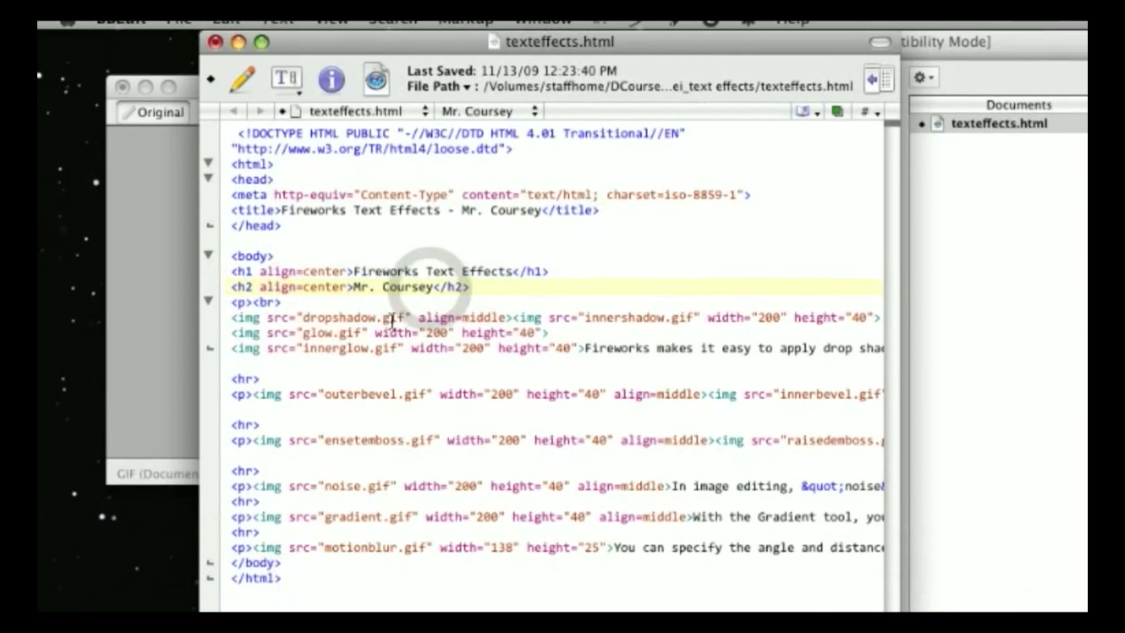
# Place the insertion point at the dropshadow.gif image source, check the image files in Finder and return to texteffects.html in BBEdit
pyautogui.click(295, 317)
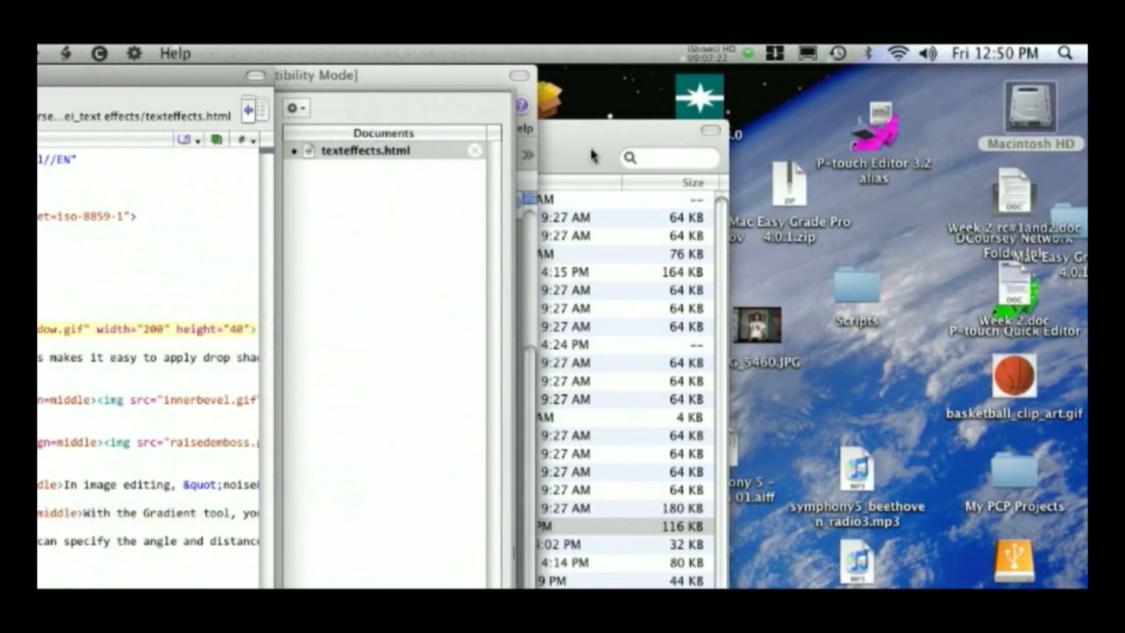
pyautogui.click(593, 155)
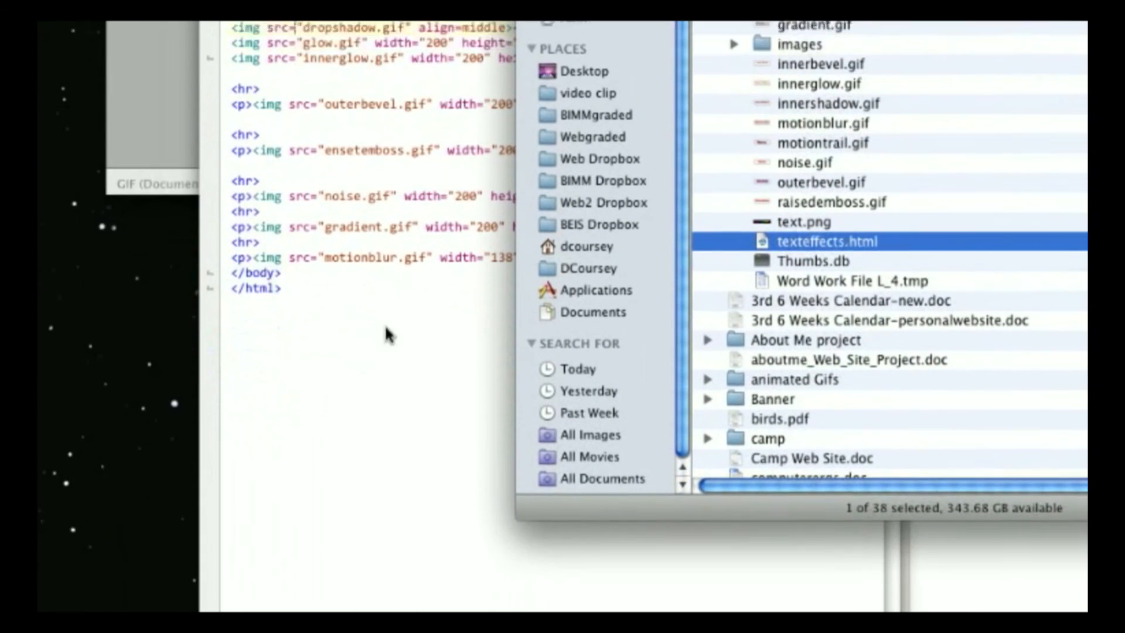
pyautogui.click(172, 420)
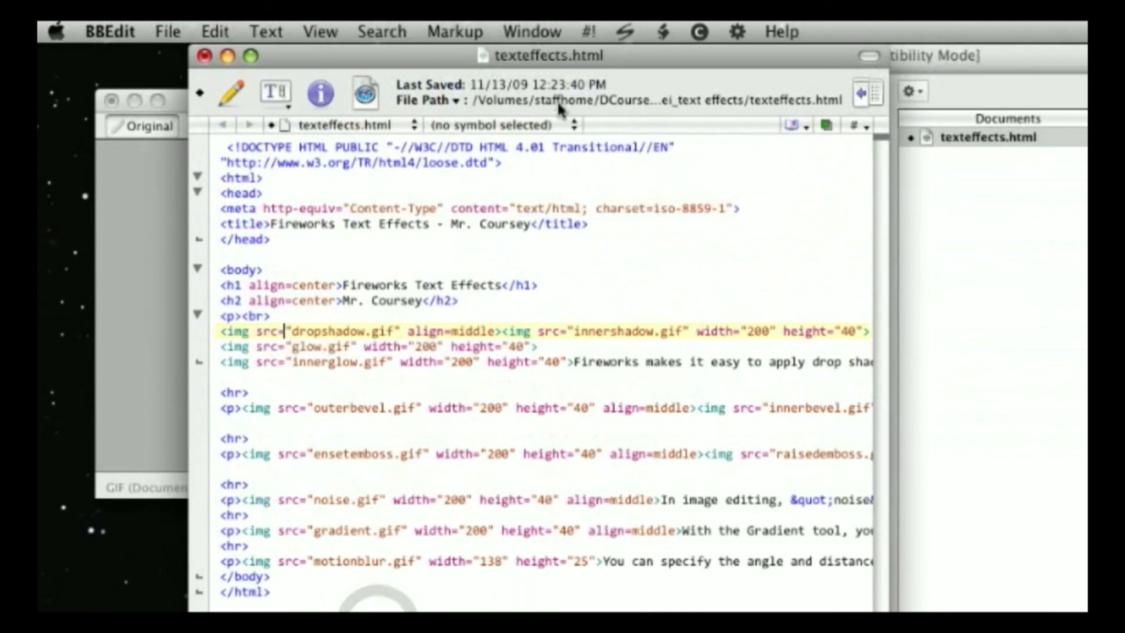
# Preview the texteffects.html page in BBEdit and resize the preview window to show more of the layout
pyautogui.click(443, 0)
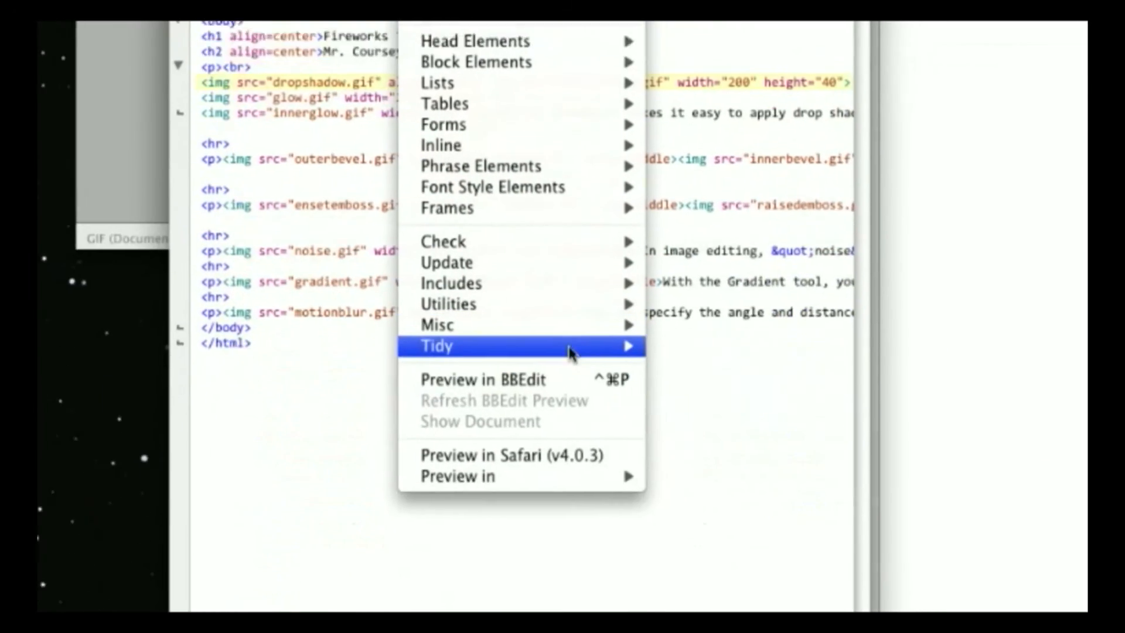
pyautogui.click(616, 630)
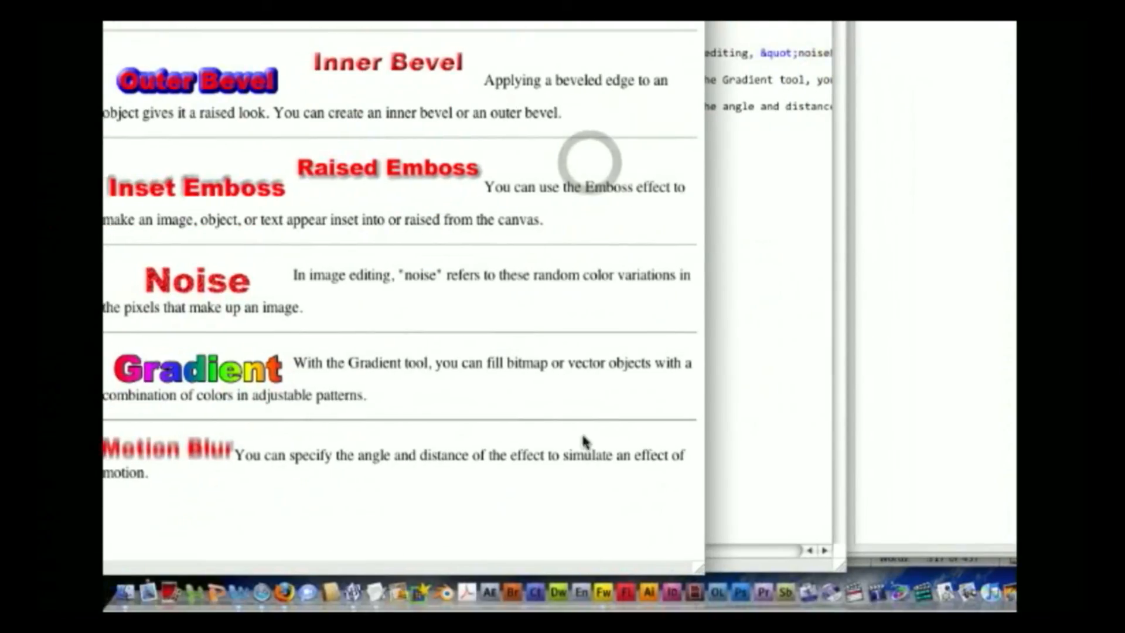
pyautogui.moveTo(566, 571); pyautogui.dragTo(949, 475)
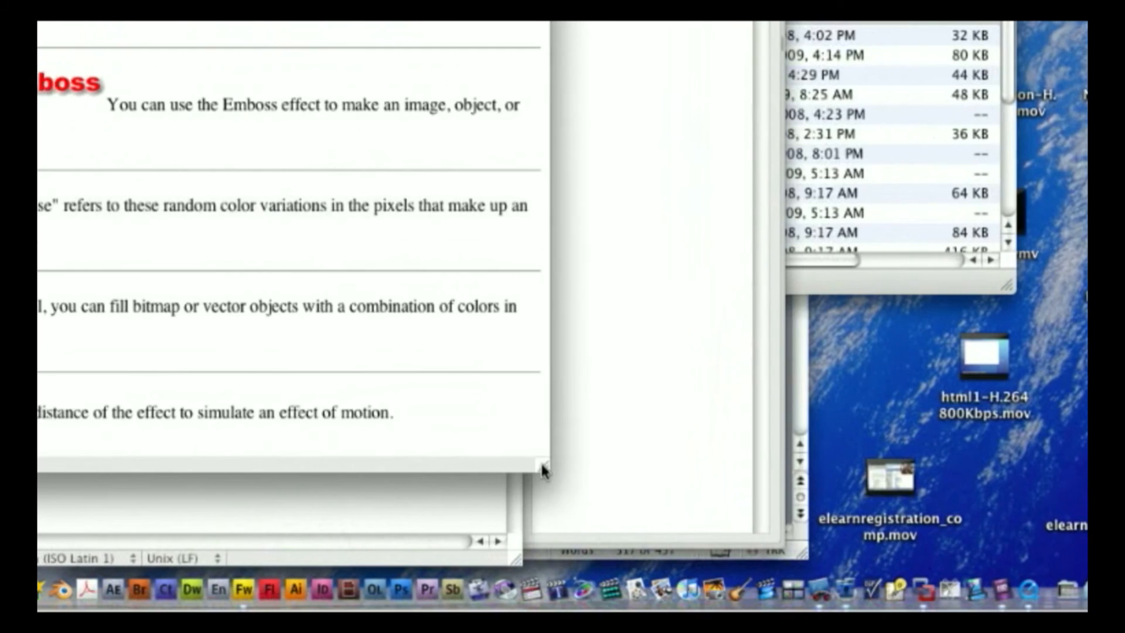